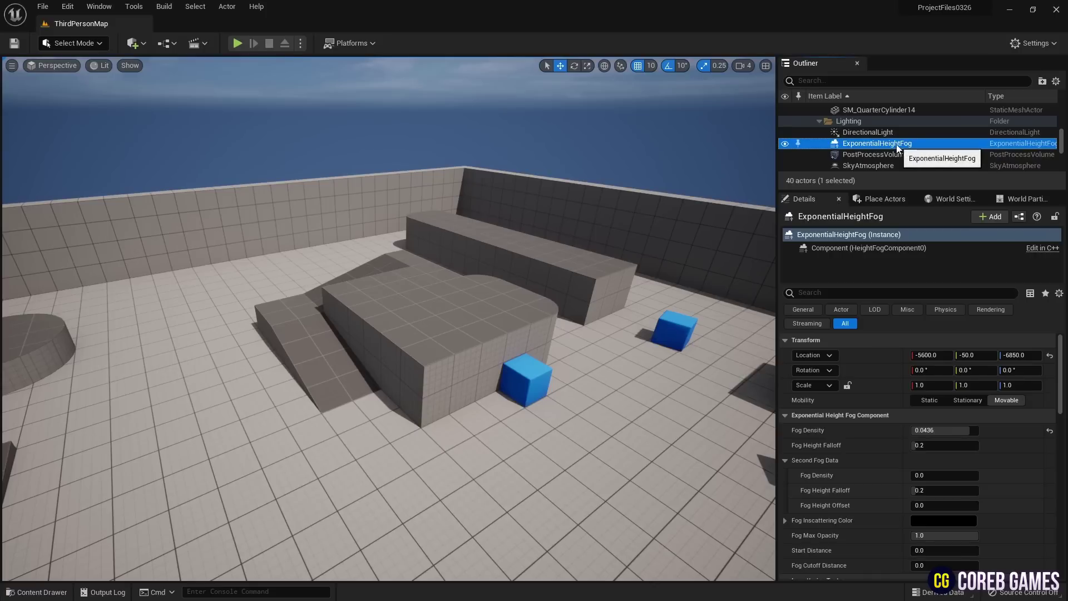
# - Duplicate the ExponentialHeightFog actor, keep the copy's default name, and hide the original fog
pyautogui.hotkey('ctrl', 'd')
pyautogui.press('F2')
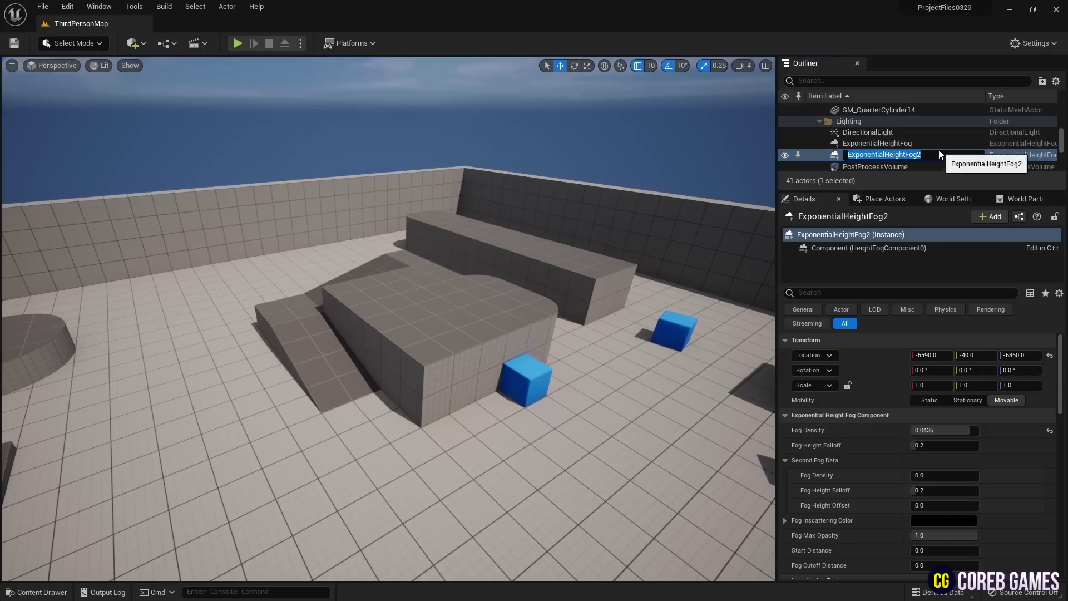
pyautogui.press('Return')
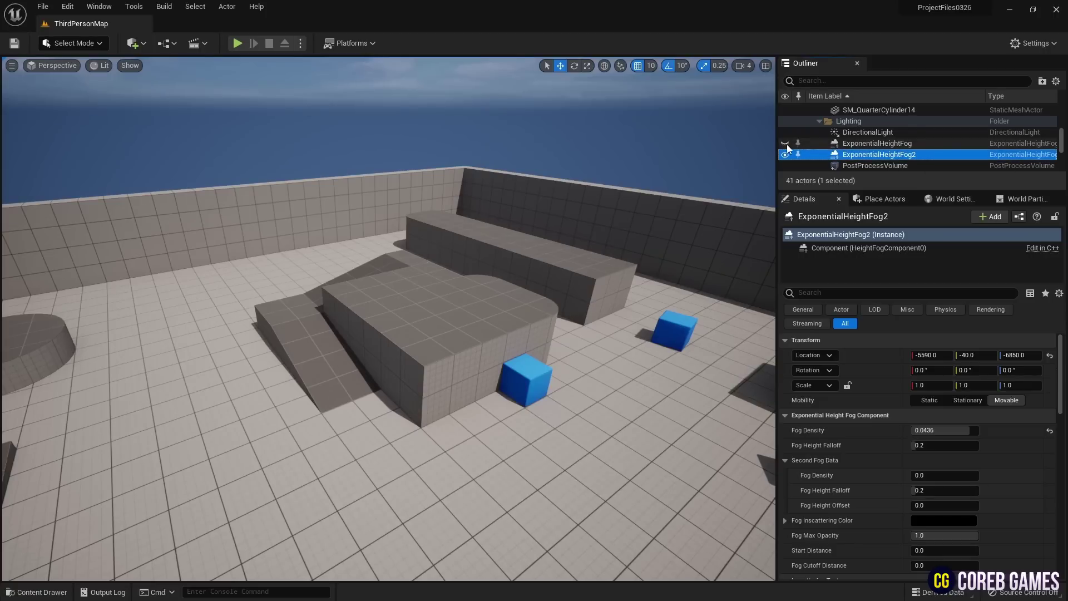
pyautogui.click(892, 144)
pyautogui.click(899, 155)
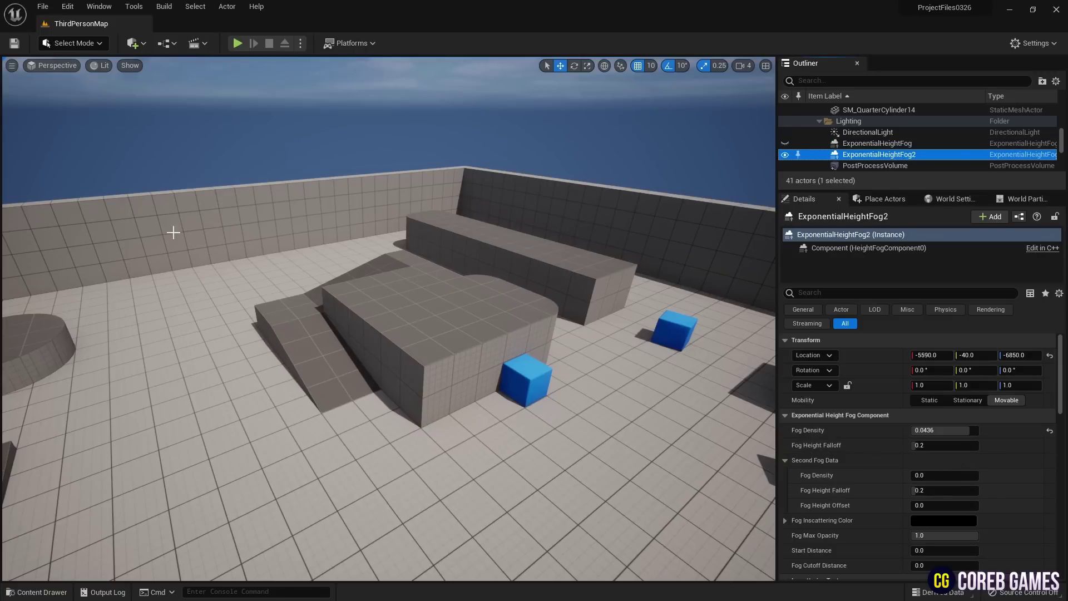
# - Set the duplicated fog's main Fog Density to 2.0 and its Fog Height Falloff to 0.001
pyautogui.click(958, 430)
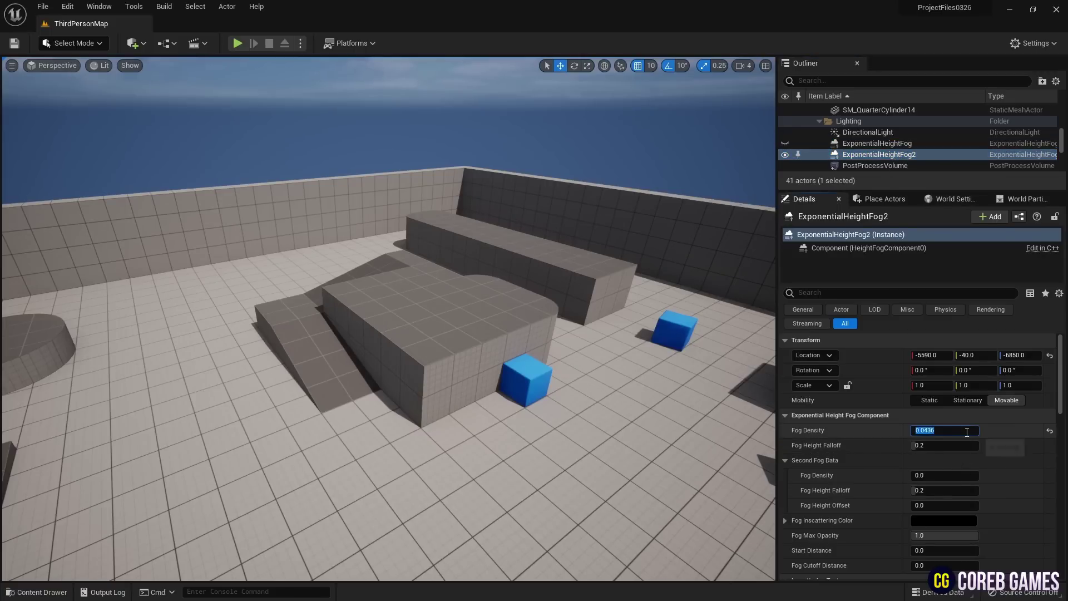
pyautogui.write('2')
pyautogui.press('Return')
pyautogui.press('Tab')
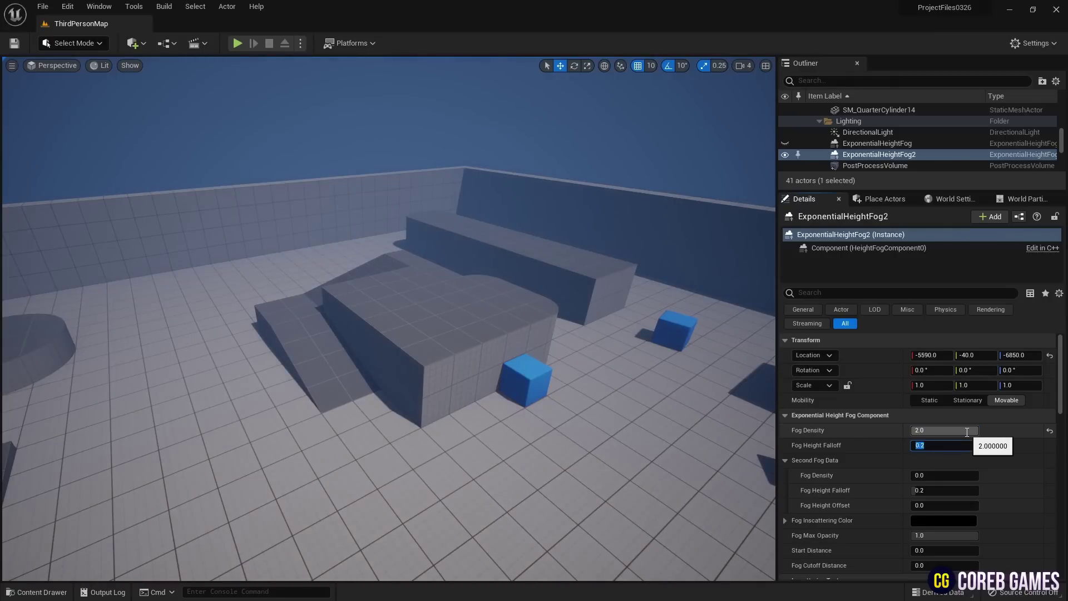
pyautogui.press('Return')
pyautogui.moveTo(205, 310); pyautogui.dragTo(205, 310, button='right')
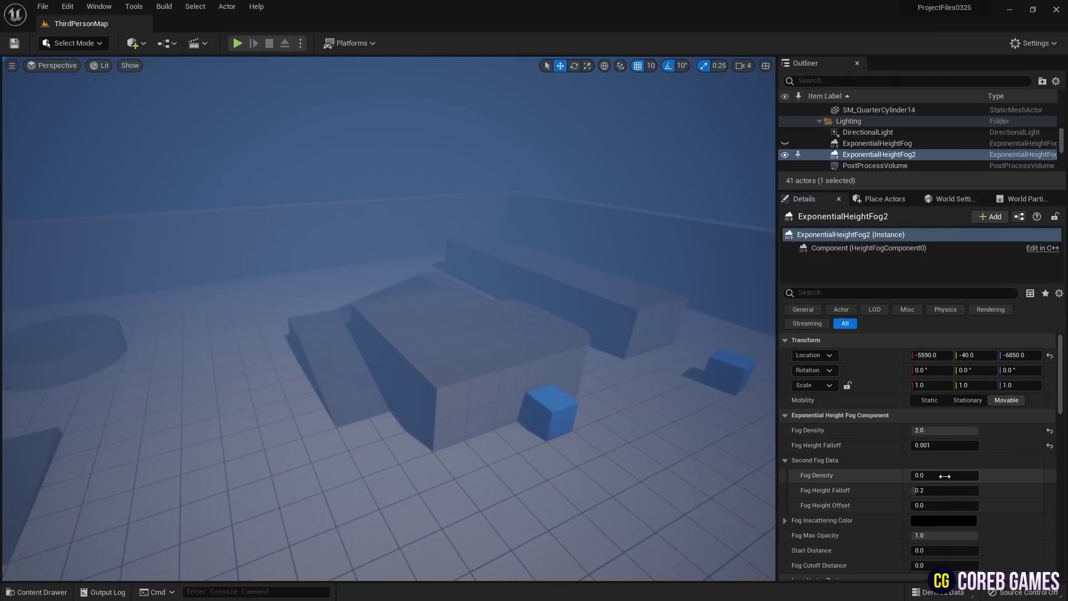
# - In the Second Fog Data, set Fog Density to 0.05 and Fog Height Falloff to 0.001
pyautogui.moveTo(944, 475); pyautogui.dragTo(1013, 475)
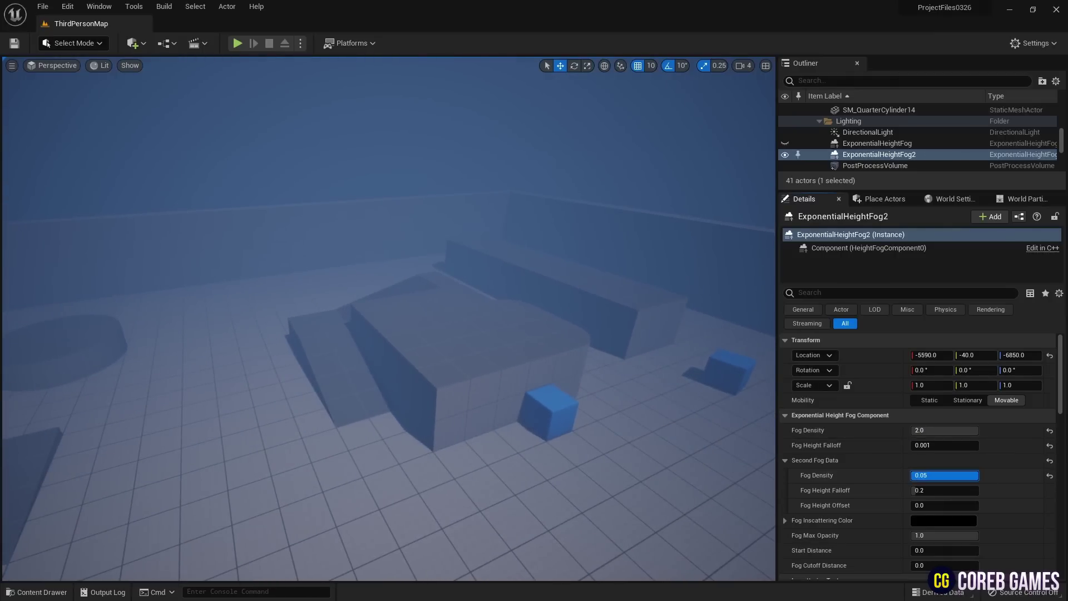
pyautogui.click(940, 489)
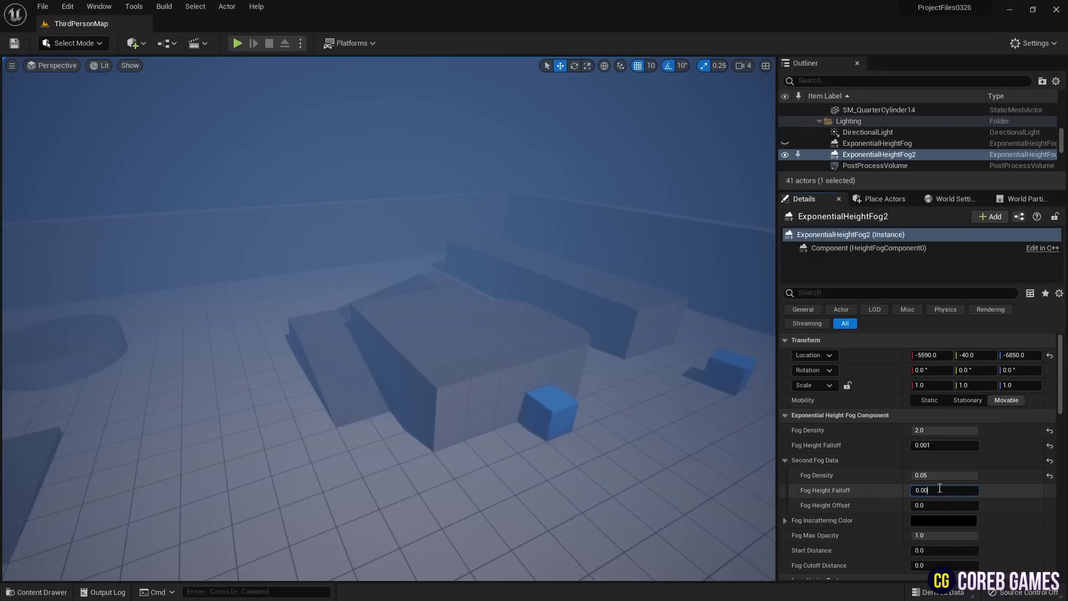
pyautogui.press('Return')
pyautogui.moveTo(412, 309); pyautogui.dragTo(412, 310, button='right')
# - Change the Fog Inscattering Color to the saved grey with RGB values of 0.265625
pyautogui.scroll(-3, 989, 531)
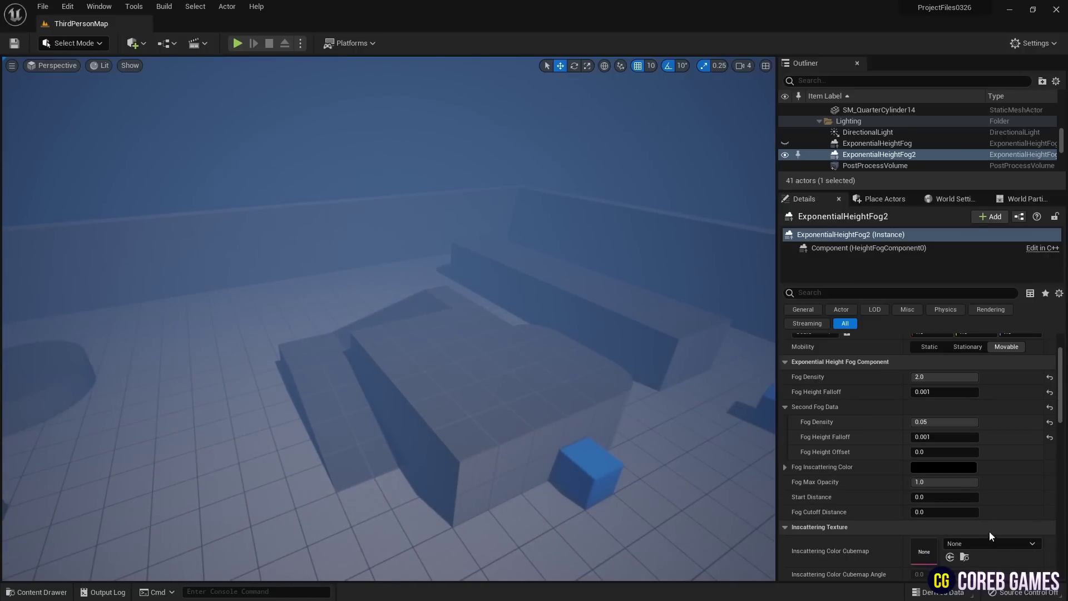
pyautogui.click(943, 468)
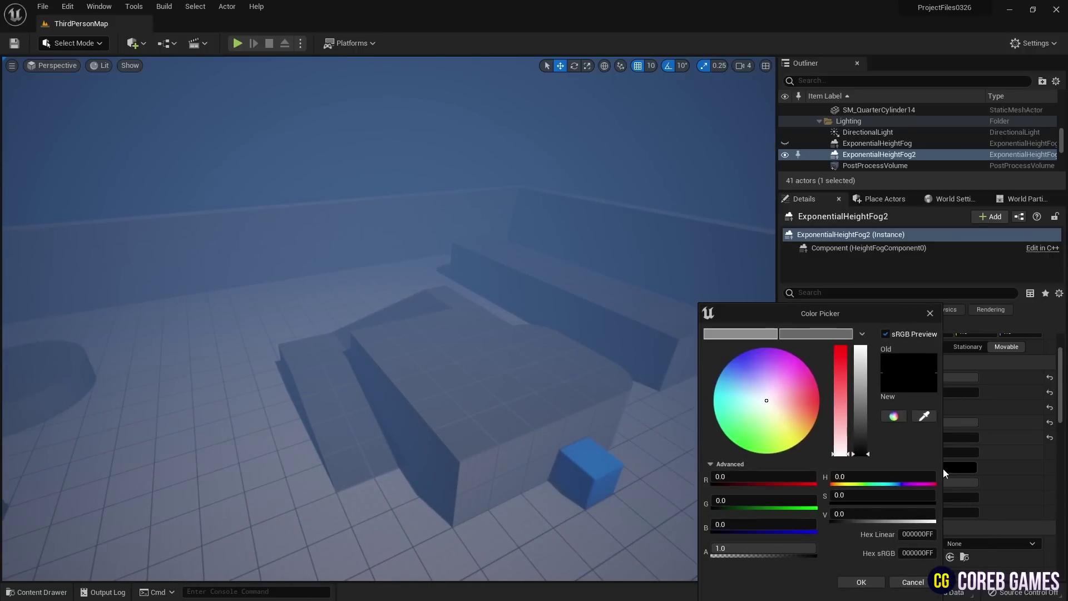
pyautogui.click(757, 336)
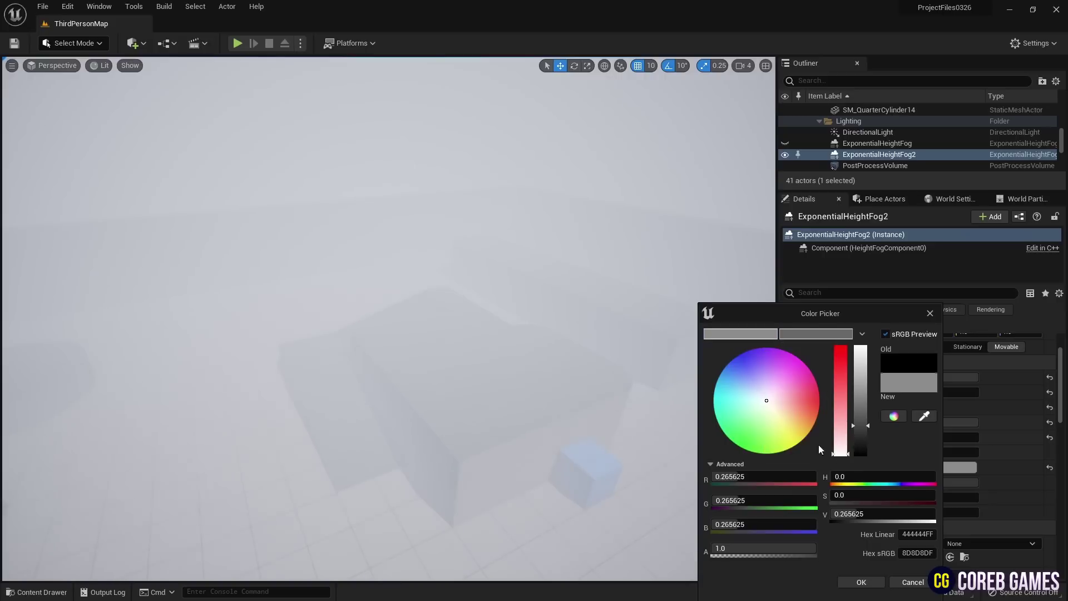
pyautogui.click(860, 582)
pyautogui.moveTo(413, 310); pyautogui.dragTo(412, 310, button='right')
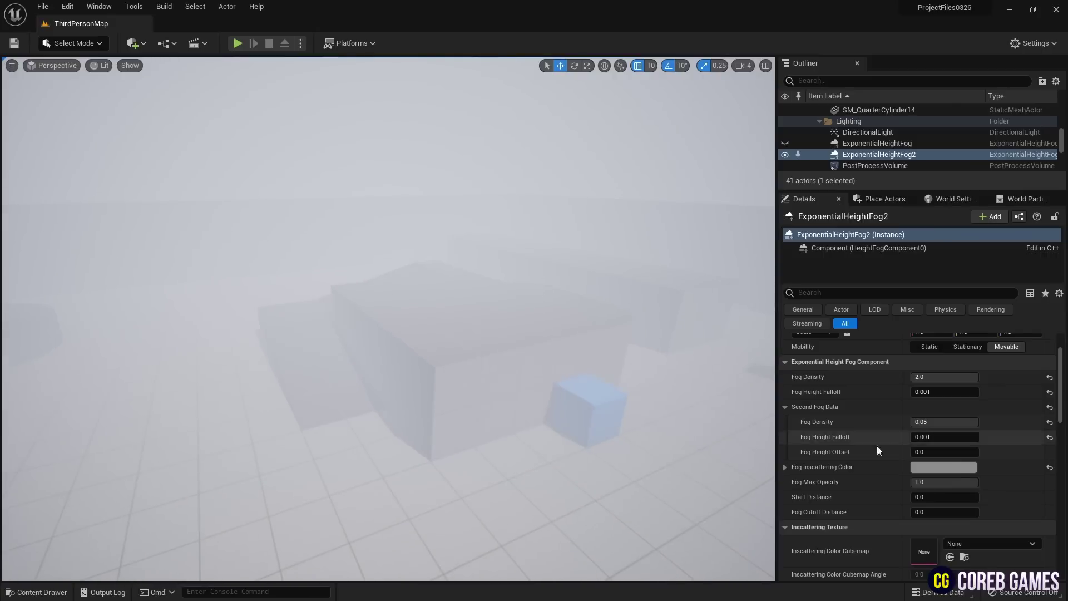
# - Set the fog's Start Distance to 2480 so the fog begins away from the camera
pyautogui.moveTo(930, 496)
pyautogui.mouseDown()
pyautogui.moveTo(962, 497)
pyautogui.moveTo(943, 496)
pyautogui.mouseUp()
pyautogui.click(934, 497)
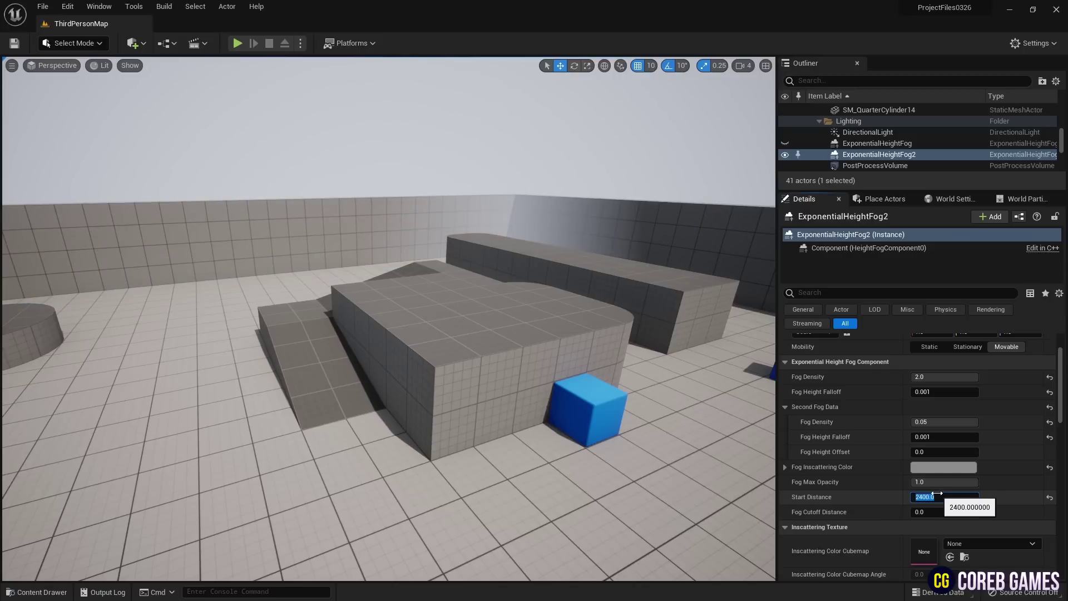
pyautogui.write('2480')
pyautogui.press('Return')
pyautogui.moveTo(388, 319); pyautogui.dragTo(389, 351, button='right')
pyautogui.press('s')
pyautogui.press('w')
# - Set the Directional Inscattering Exponent to 2.0 and change the Directional Inscattering Color to grey
pyautogui.scroll(-4, 1021, 489)
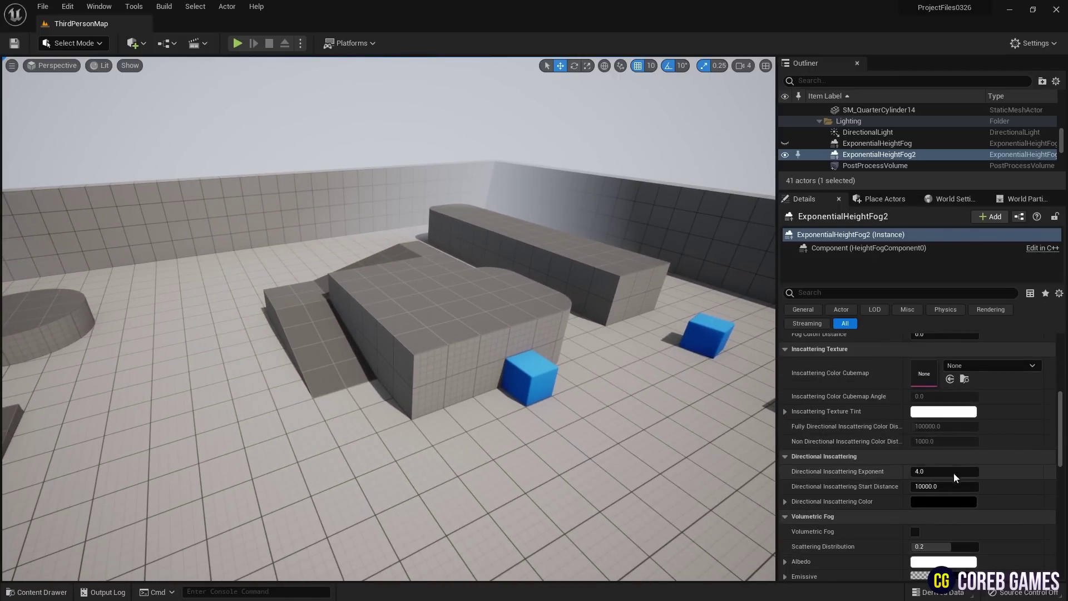
pyautogui.click(938, 503)
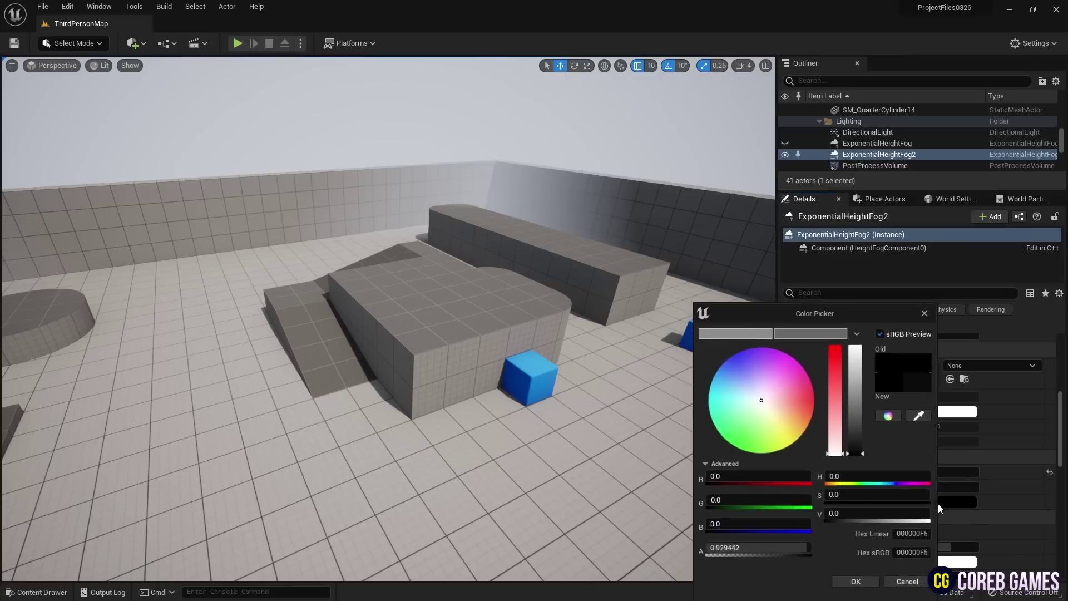
pyautogui.moveTo(858, 514); pyautogui.dragTo(878, 514)
pyautogui.click(856, 582)
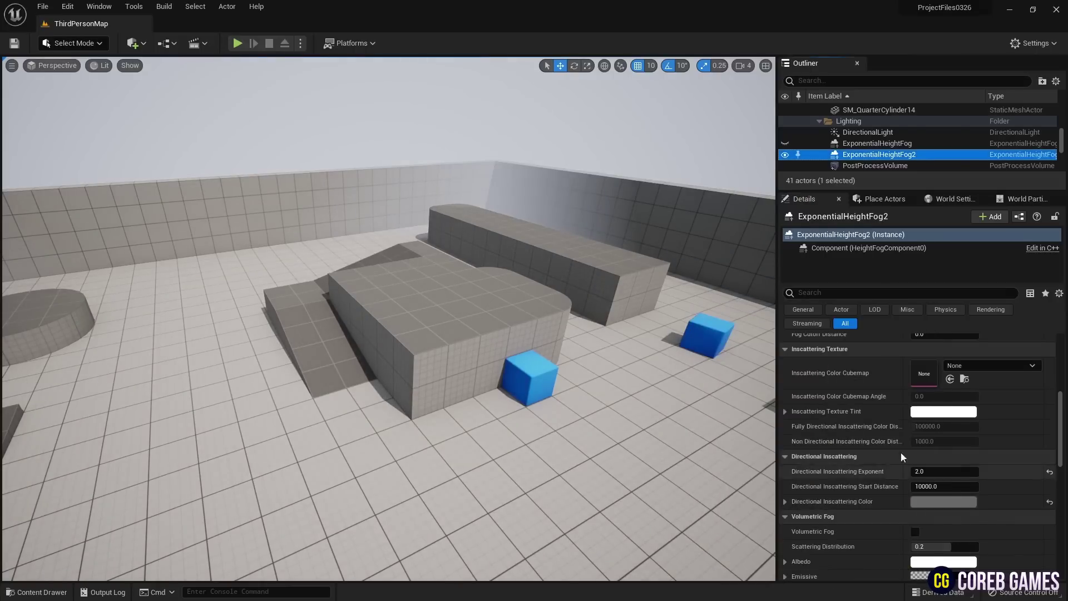
pyautogui.moveTo(668, 389); pyautogui.dragTo(639, 369, button='right')
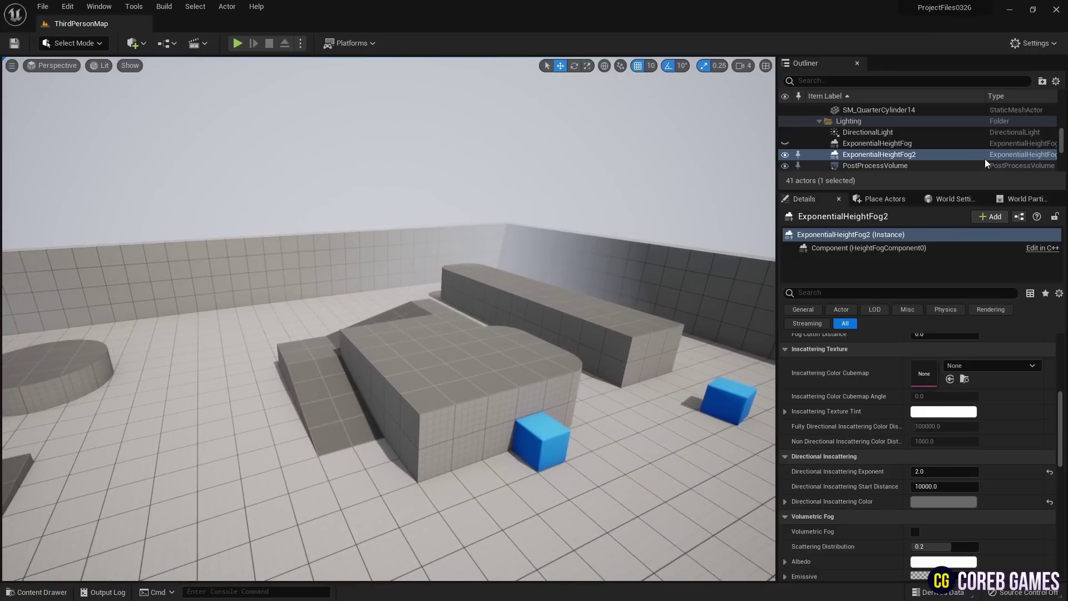
# - Duplicate the DirectionalLight actor in the Lighting folder
pyautogui.click(867, 132)
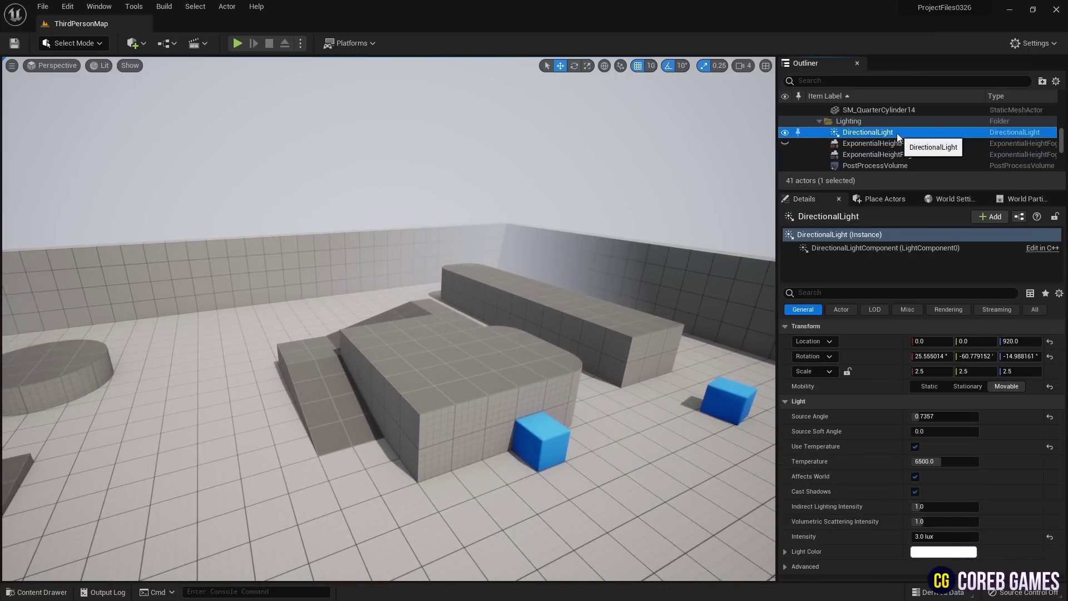
pyautogui.hotkey('ctrl', 'd')
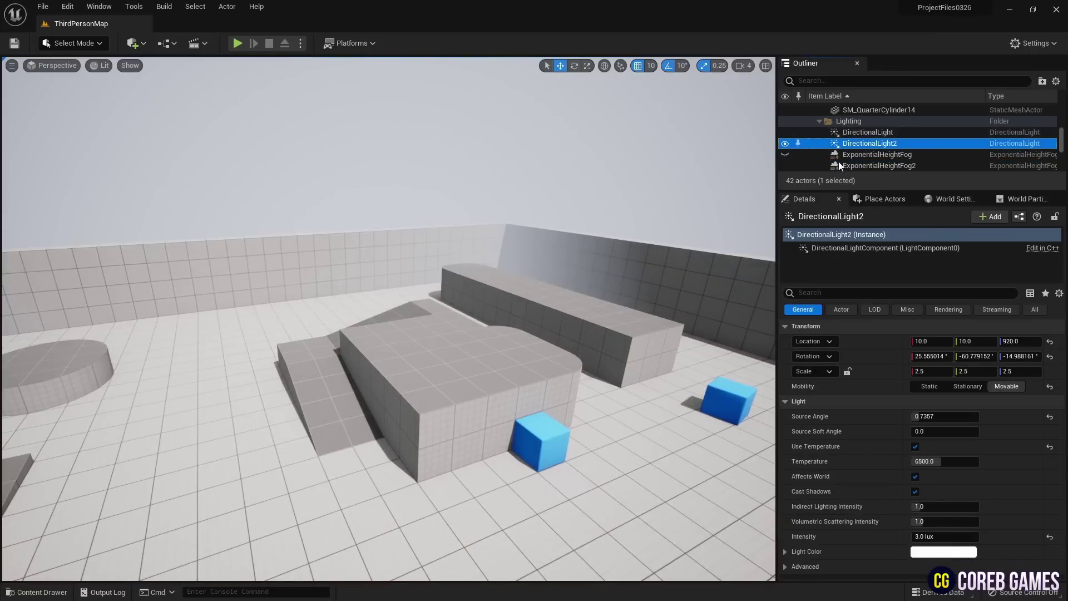
pyautogui.moveTo(548, 221); pyautogui.dragTo(579, 215, button='right')
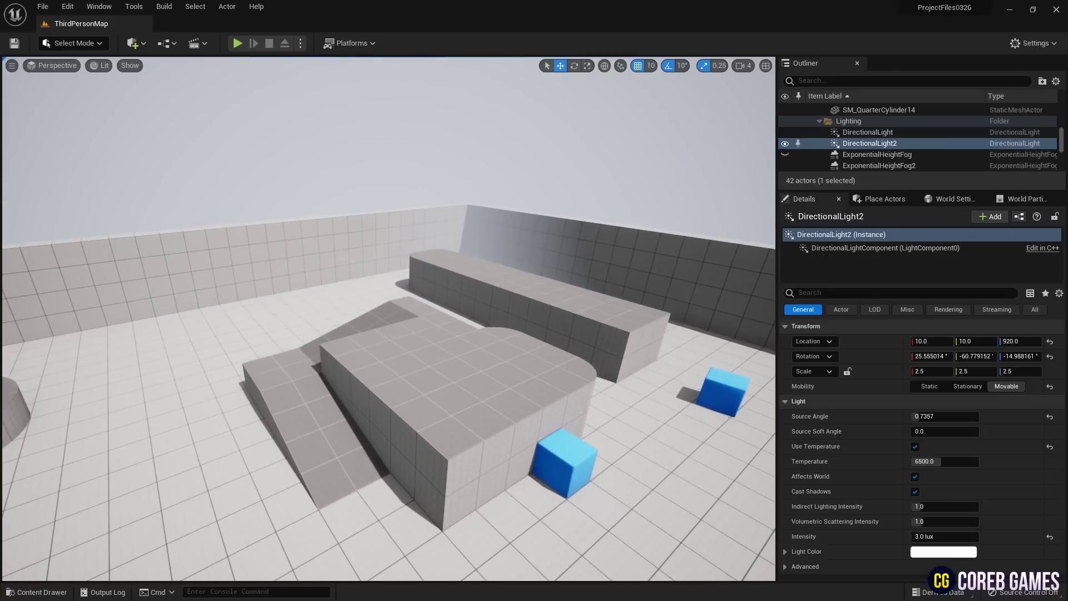
# - Set the duplicated directional light's Source Angle to 0.375 and its Temperature to 8800
pyautogui.click(945, 418)
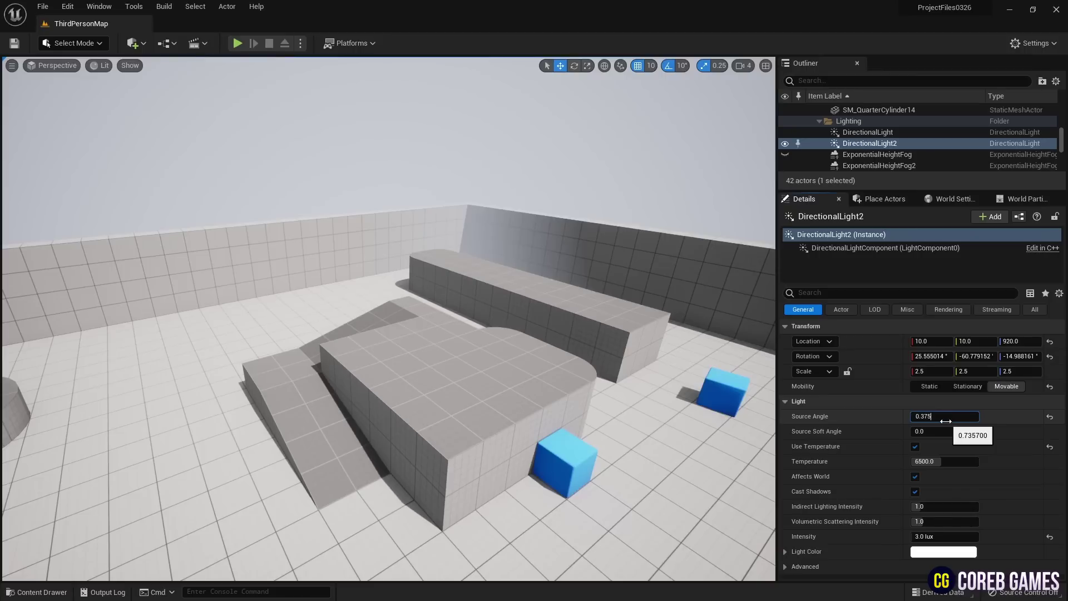
pyautogui.click(941, 463)
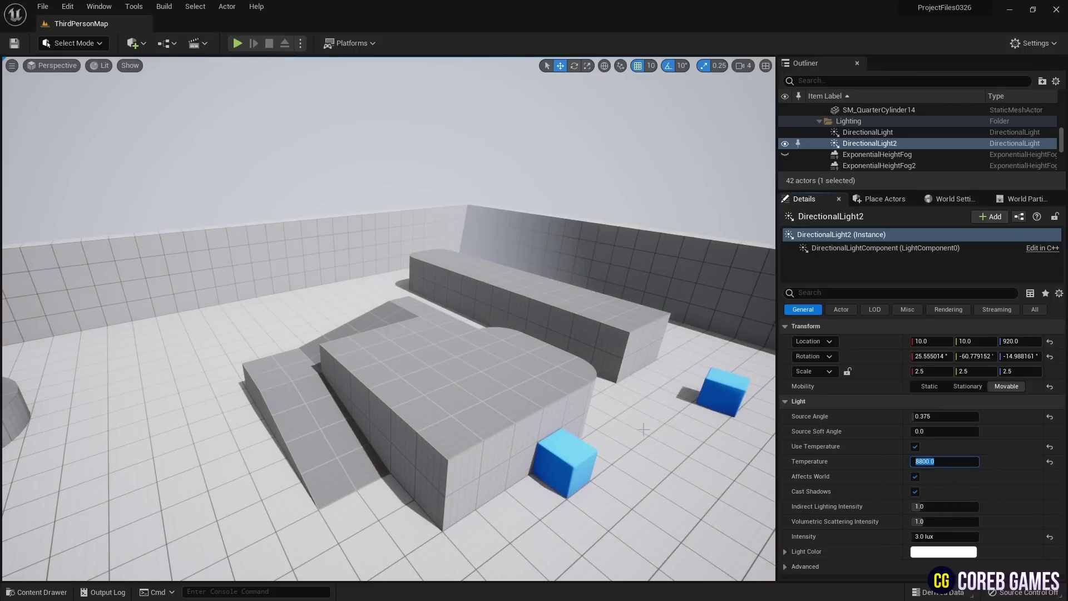
pyautogui.moveTo(640, 423)
pyautogui.mouseDown(button='right')
pyautogui.moveTo(635, 432)
pyautogui.moveTo(665, 400)
pyautogui.moveTo(640, 415)
pyautogui.mouseUp(button='right')
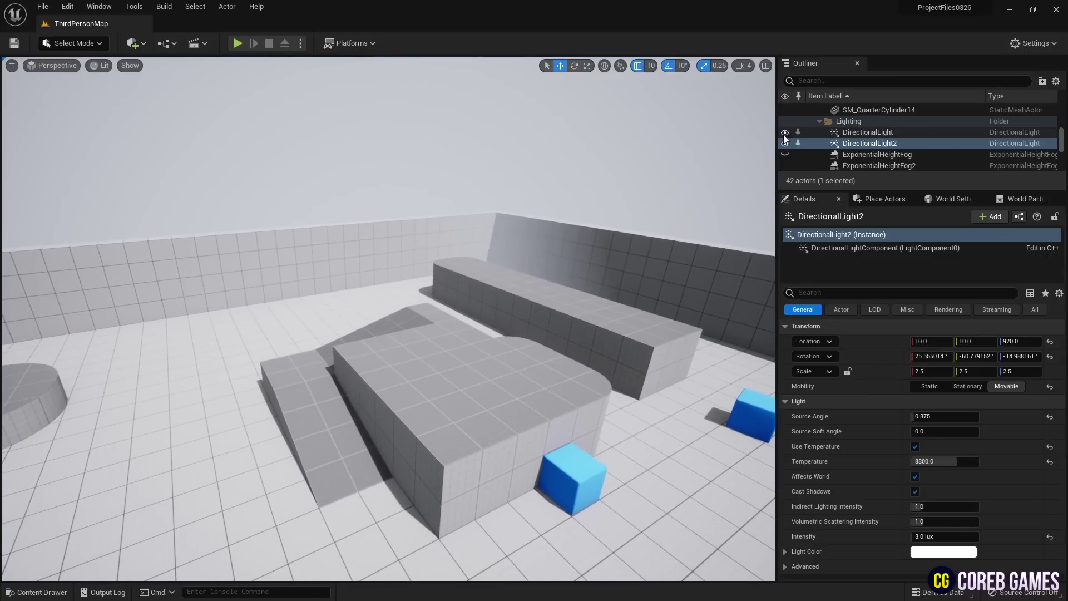
# - Hide the original DirectionalLight and set the duplicate's Indirect Lighting Intensity to 4.176
pyautogui.click(870, 144)
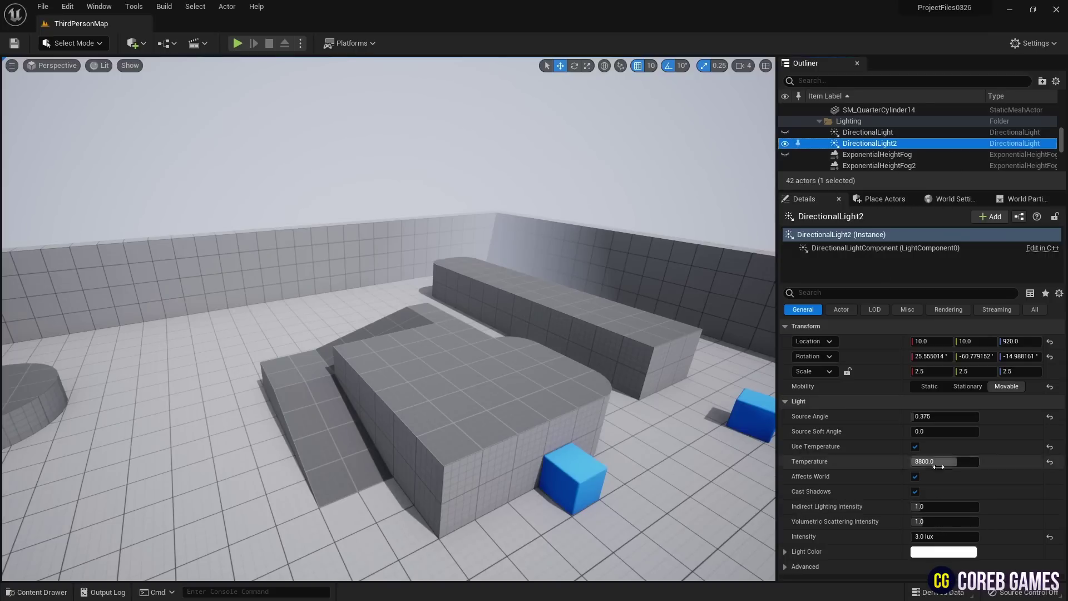
pyautogui.click(935, 506)
pyautogui.write('6')
pyautogui.press('Return')
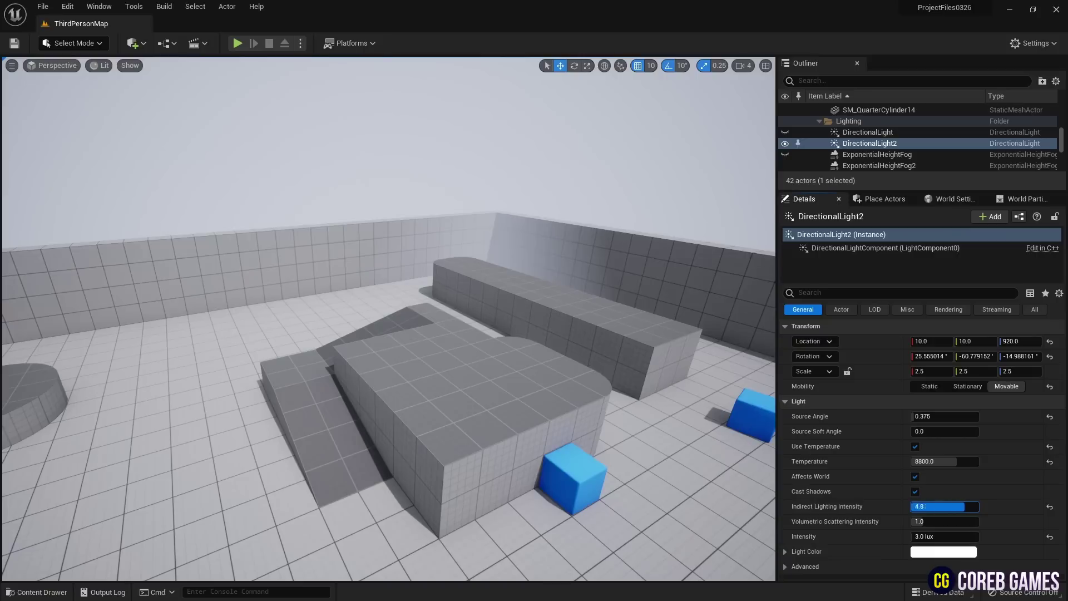
pyautogui.write('0')
pyautogui.press('Return')
pyautogui.moveTo(944, 506); pyautogui.dragTo(959, 506)
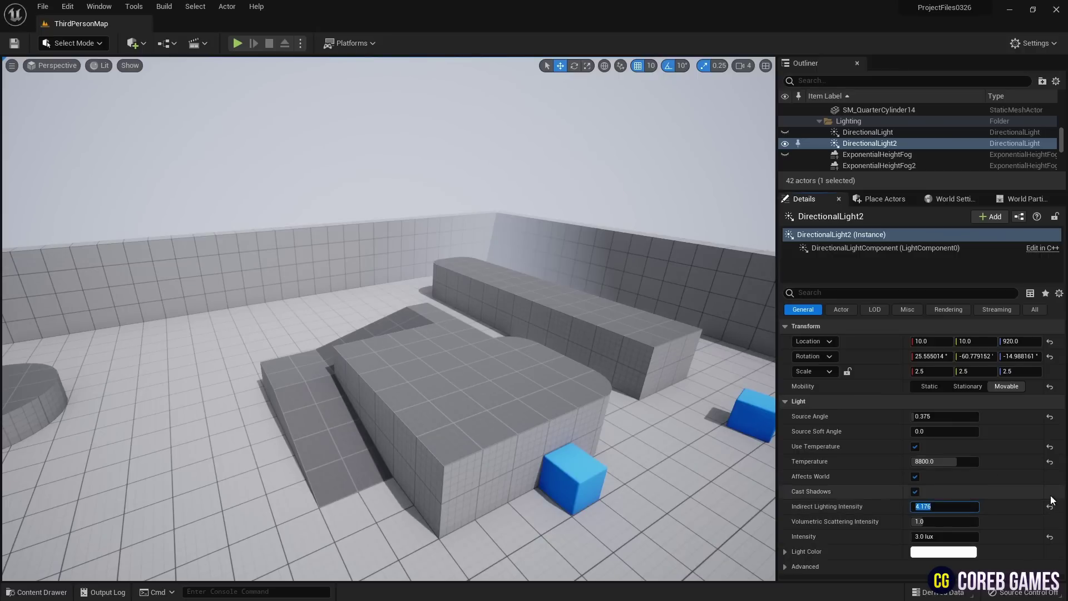
pyautogui.moveTo(668, 422); pyautogui.dragTo(689, 464, button='right')
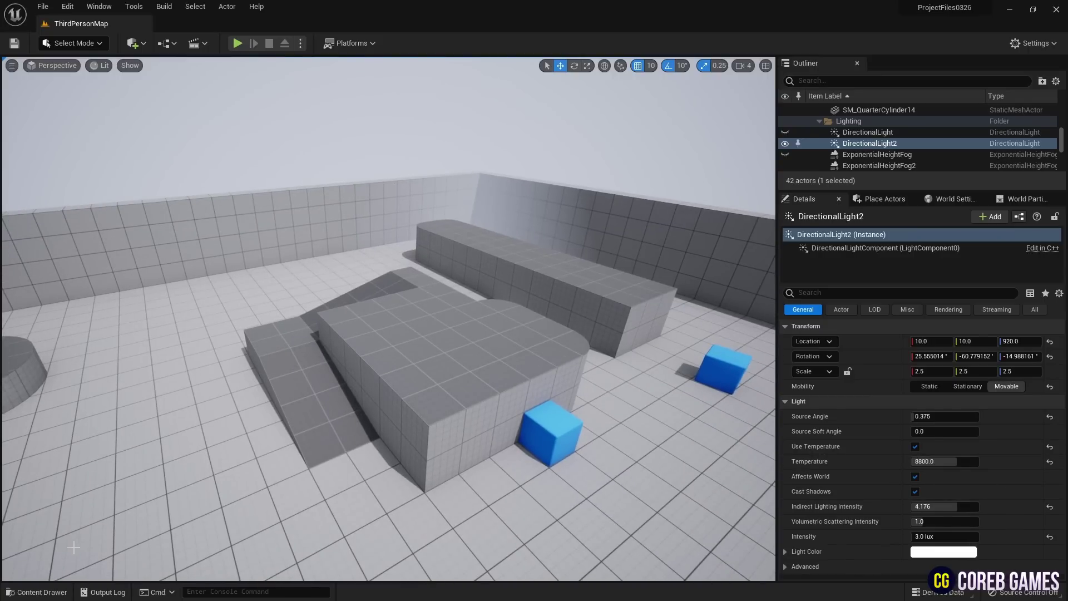
# - Create a Niagara system in the Content folder from the Fountain emitter template and name it NS_Dust
pyautogui.click(36, 592)
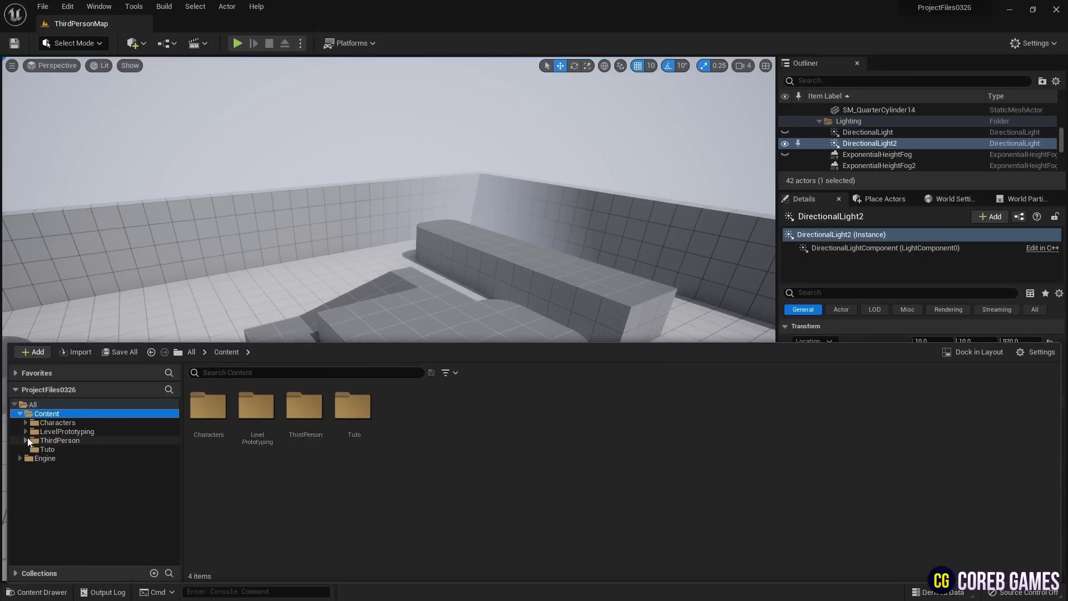
pyautogui.click(432, 425)
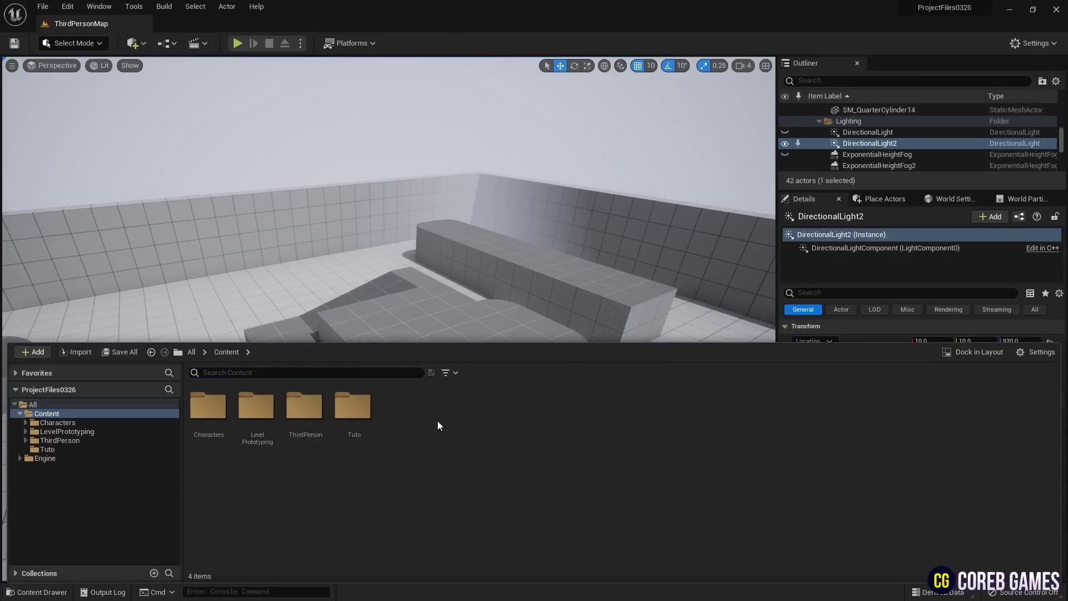
pyautogui.rightClick(437, 420)
pyautogui.click(516, 196)
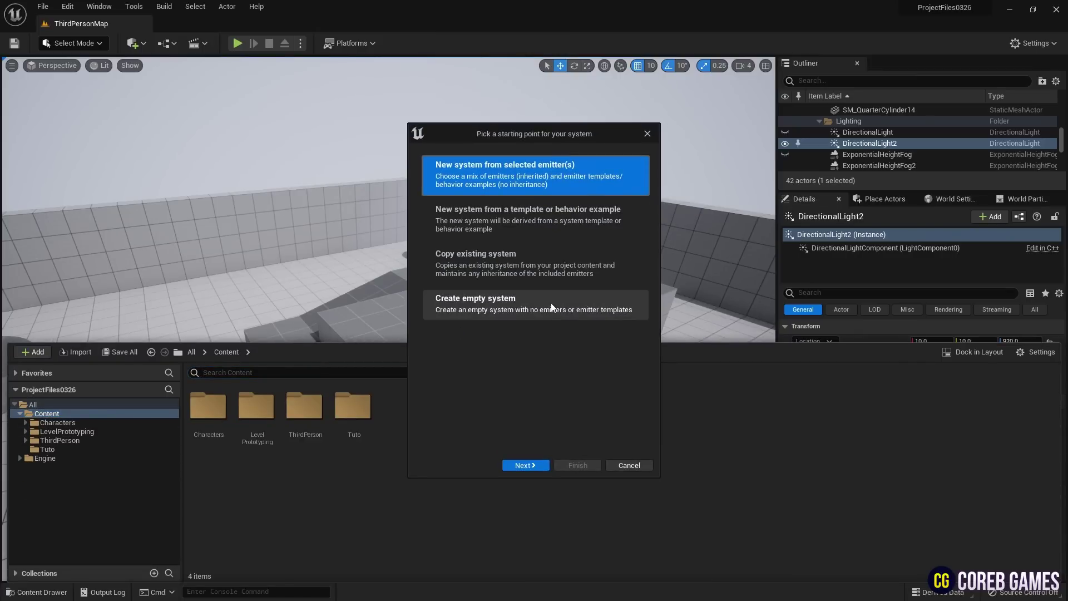
pyautogui.click(526, 465)
pyautogui.click(543, 395)
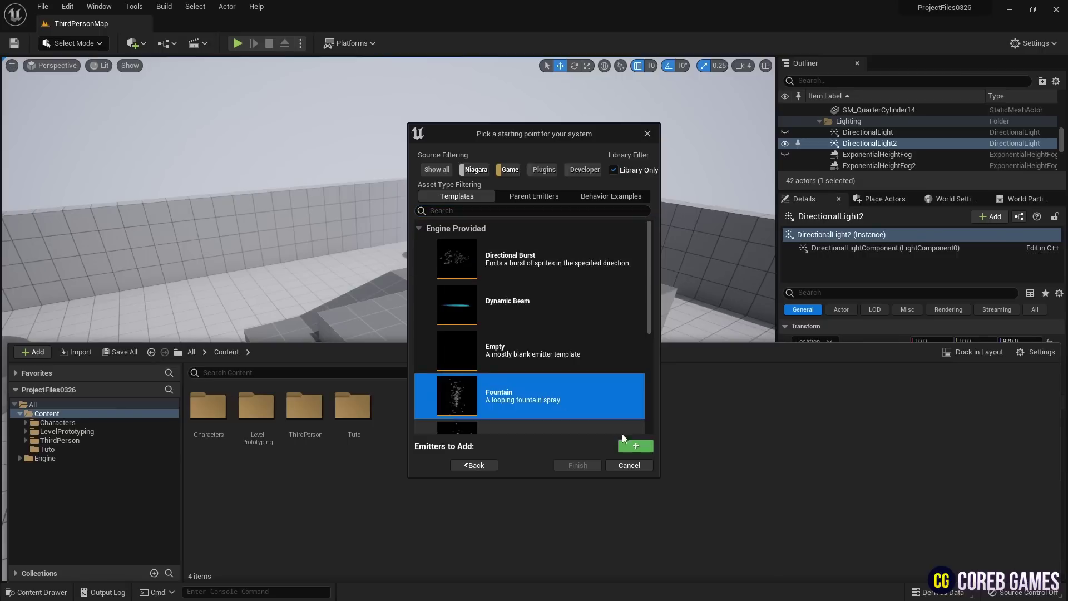
pyautogui.click(636, 445)
pyautogui.click(580, 466)
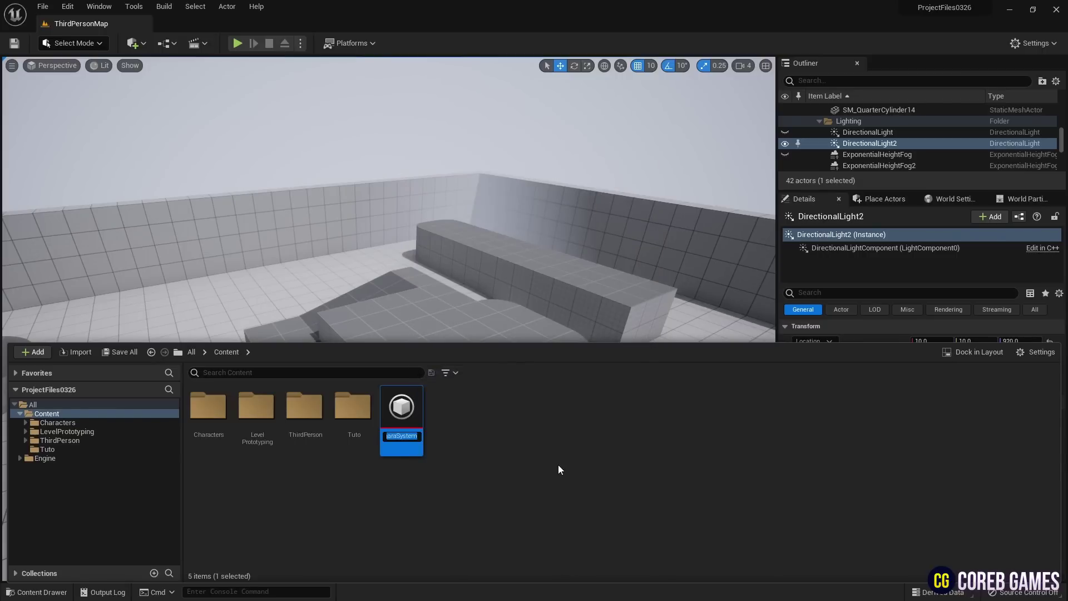
pyautogui.write('NS_Dust')
pyautogui.press('Return')
# - Open the NS_Dust system for editing, with its Fountain emitter in close view
pyautogui.doubleClick(417, 407)
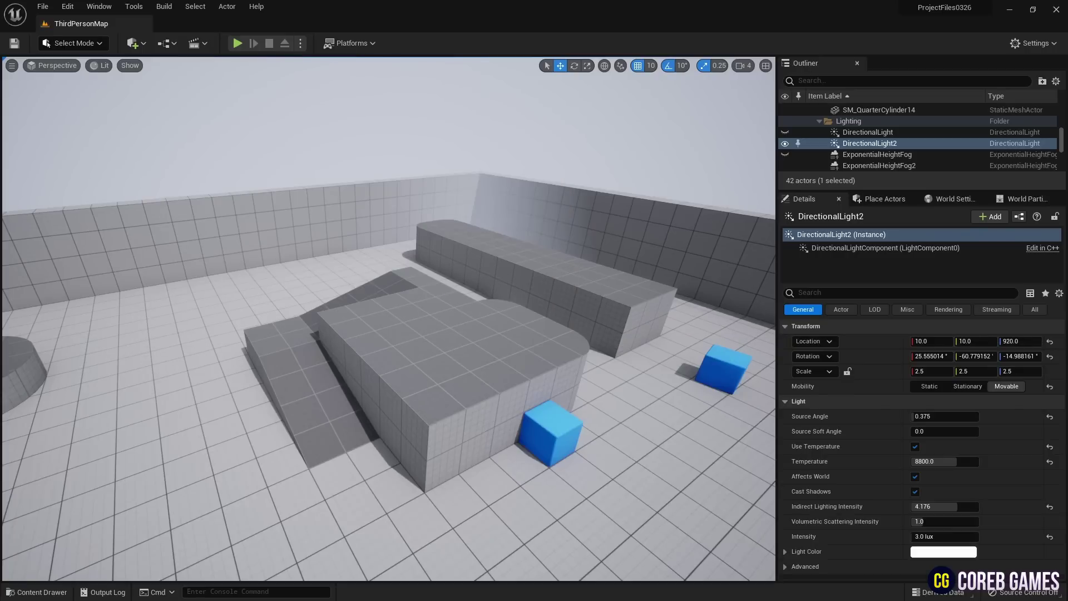
pyautogui.doubleClick(548, 135)
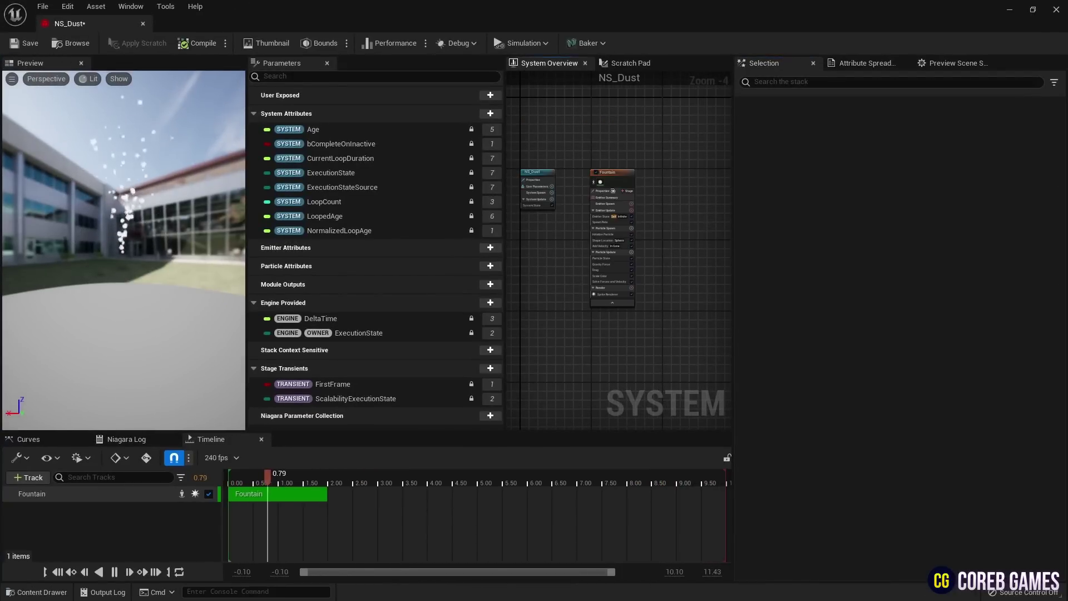
pyautogui.scroll(3, 666, 208)
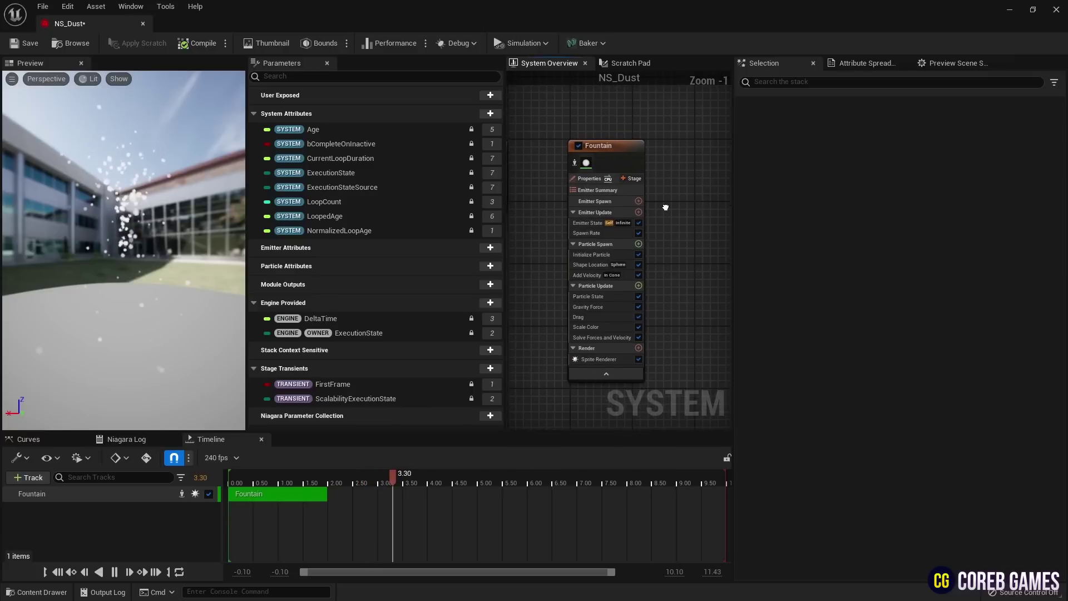
# - Set the Fountain emitter's Sim Target to GPUCompute Sim in its emitter properties
pyautogui.moveTo(665, 207); pyautogui.dragTo(652, 203, button='right')
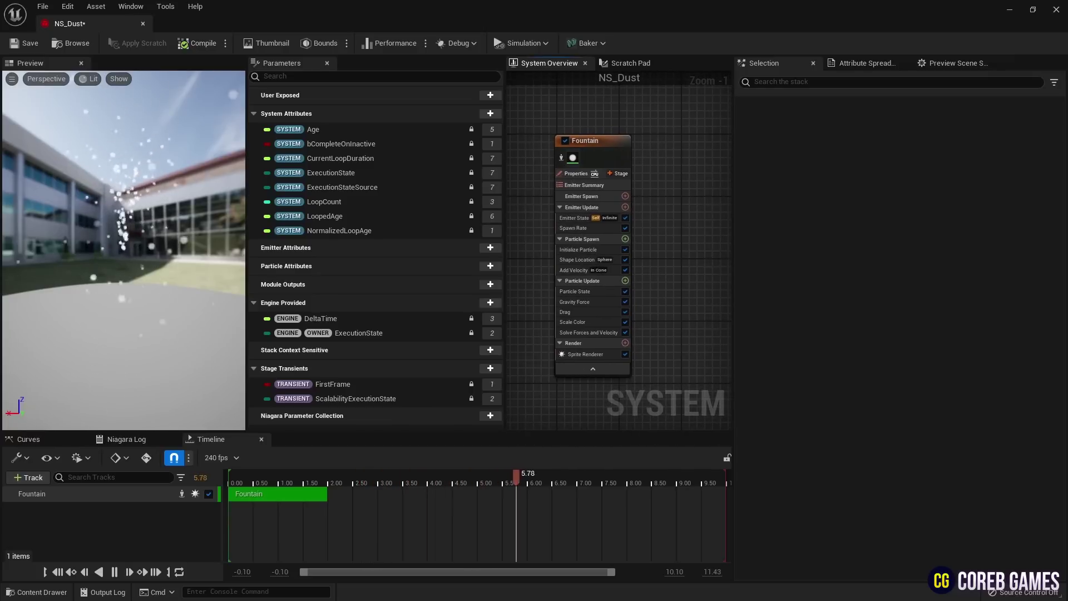
pyautogui.click(579, 175)
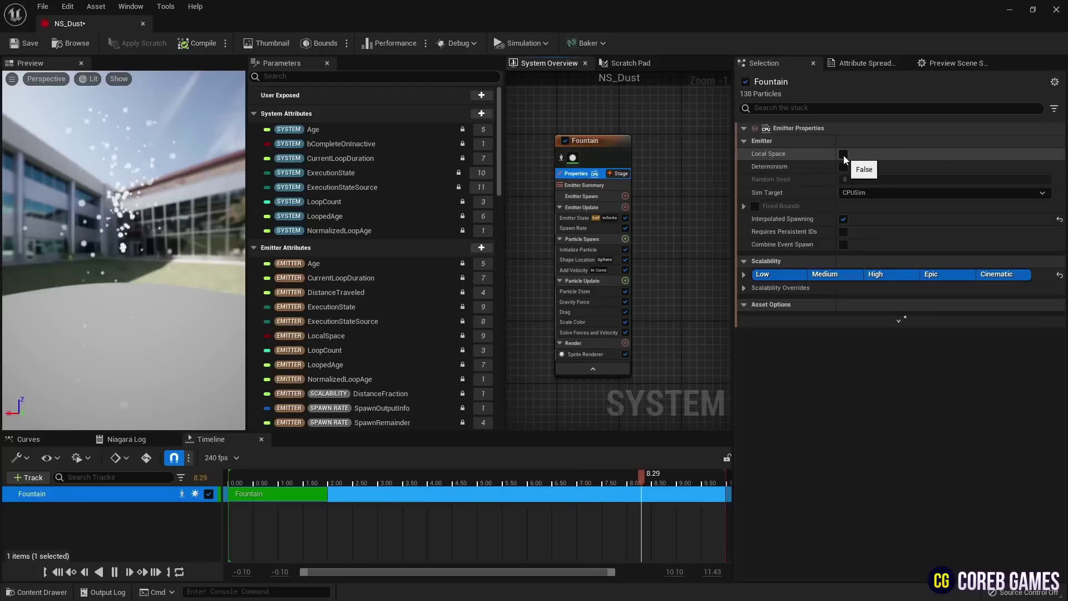
pyautogui.click(882, 193)
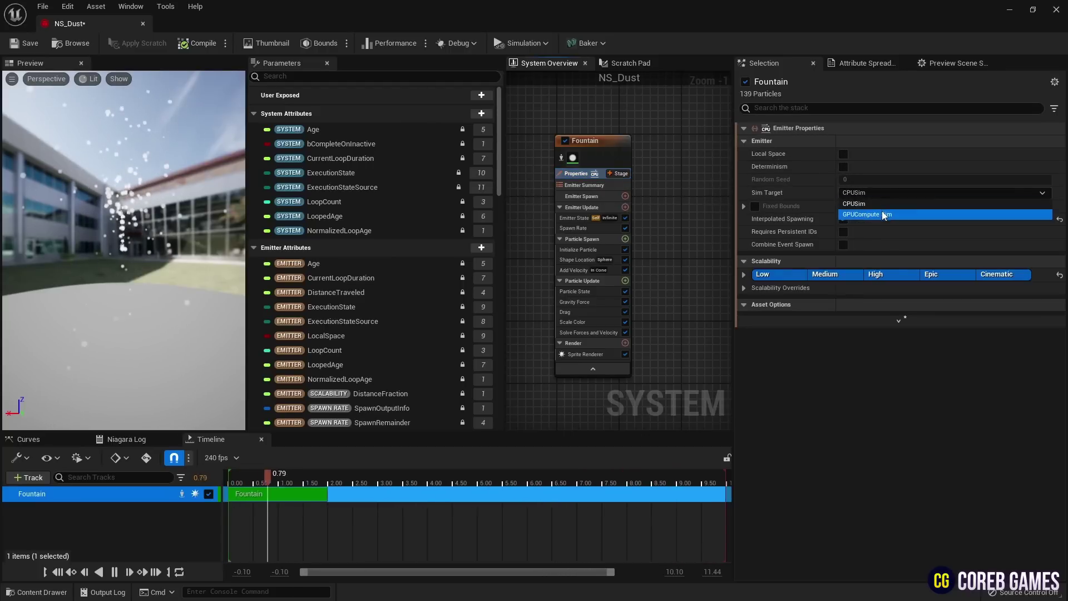
pyautogui.click(883, 216)
# - Enable Fixed Bounds for the Fountain emitter and set the Min bounds to -1000 on X, Y and Z
pyautogui.click(756, 234)
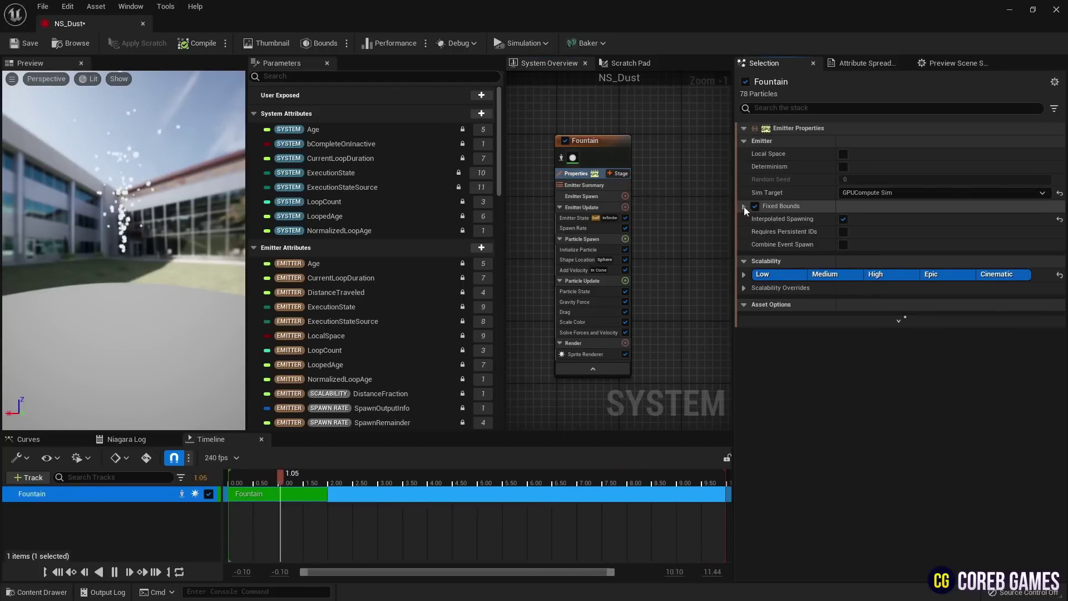
pyautogui.click(743, 206)
pyautogui.click(887, 220)
pyautogui.write('-10')
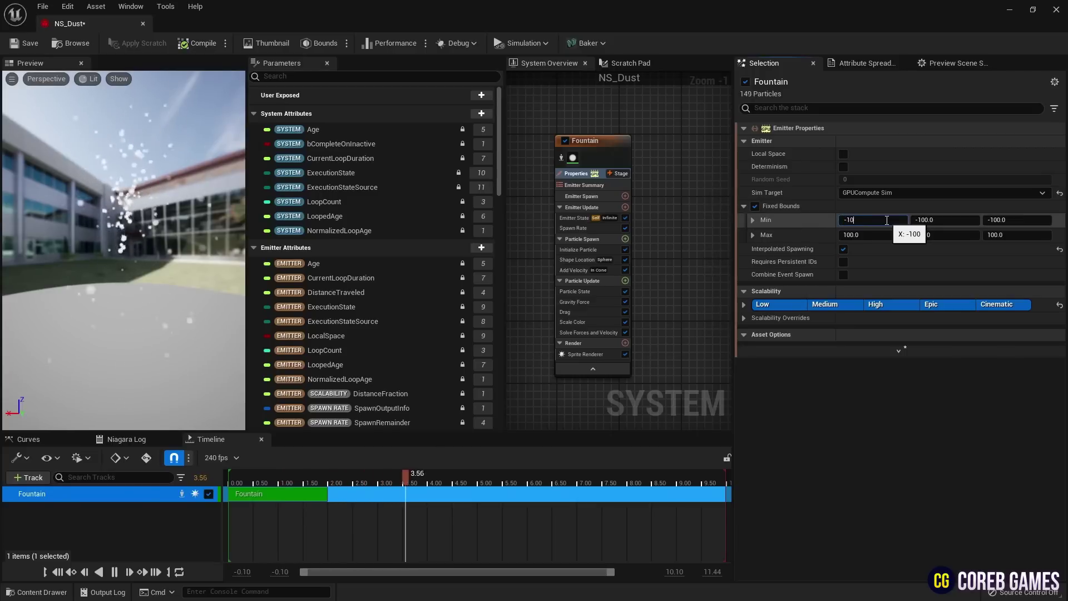
pyautogui.write('00')
pyautogui.press('Tab')
pyautogui.write('-1000')
pyautogui.press('Tab')
pyautogui.write('-100')
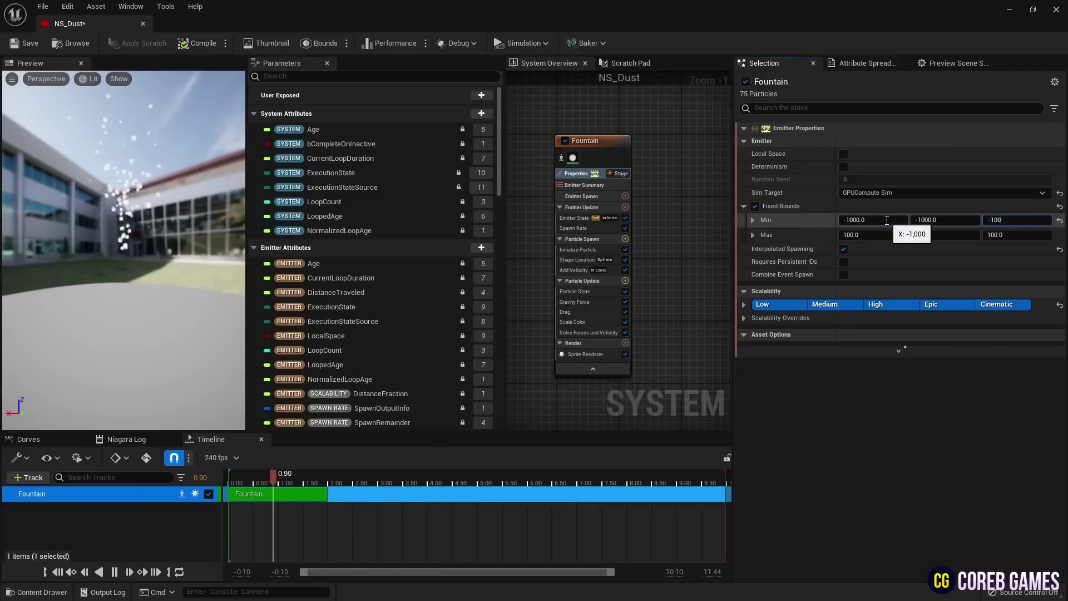
pyautogui.write('0')
# - Set the Fountain emitter's Fixed Bounds Max to 1000 on X, Y and Z
pyautogui.press('Tab')
pyautogui.write('1000')
pyautogui.press('Tab')
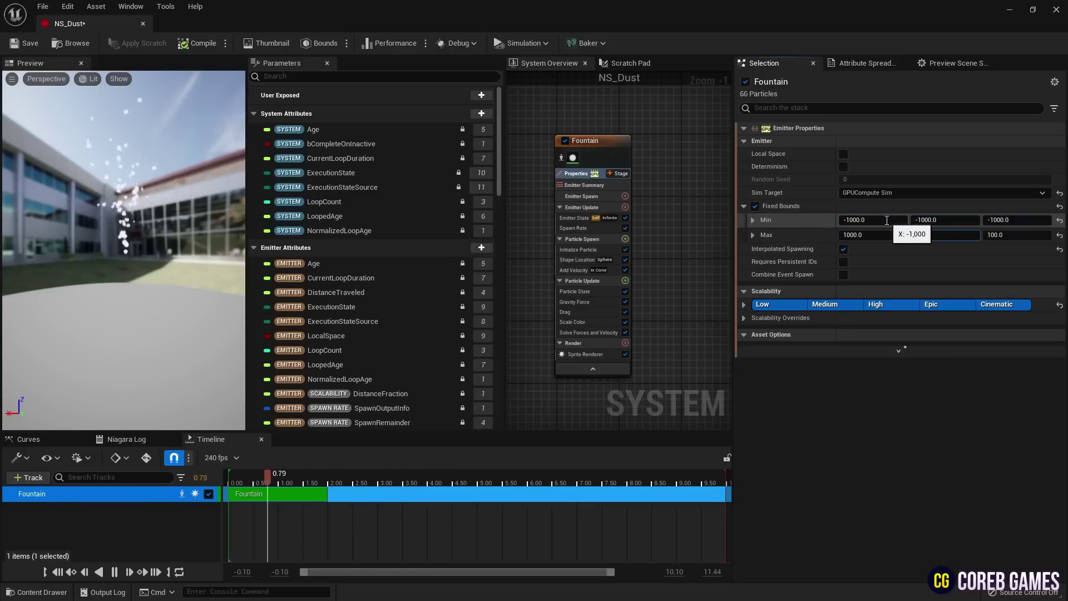
pyautogui.write('1000')
pyautogui.press('Tab')
pyautogui.write('100')
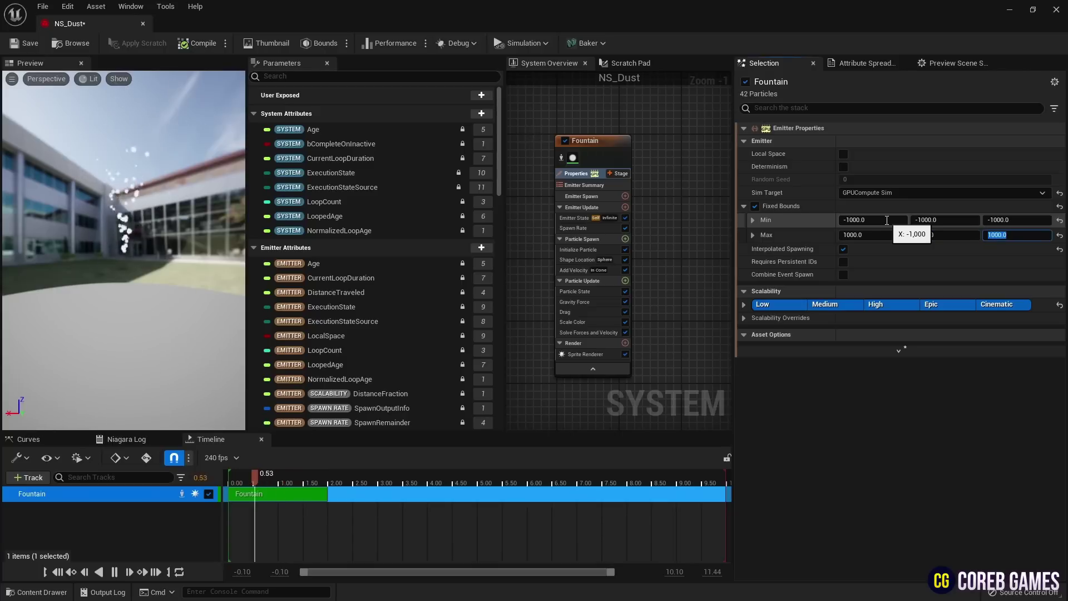
pyautogui.press('Return')
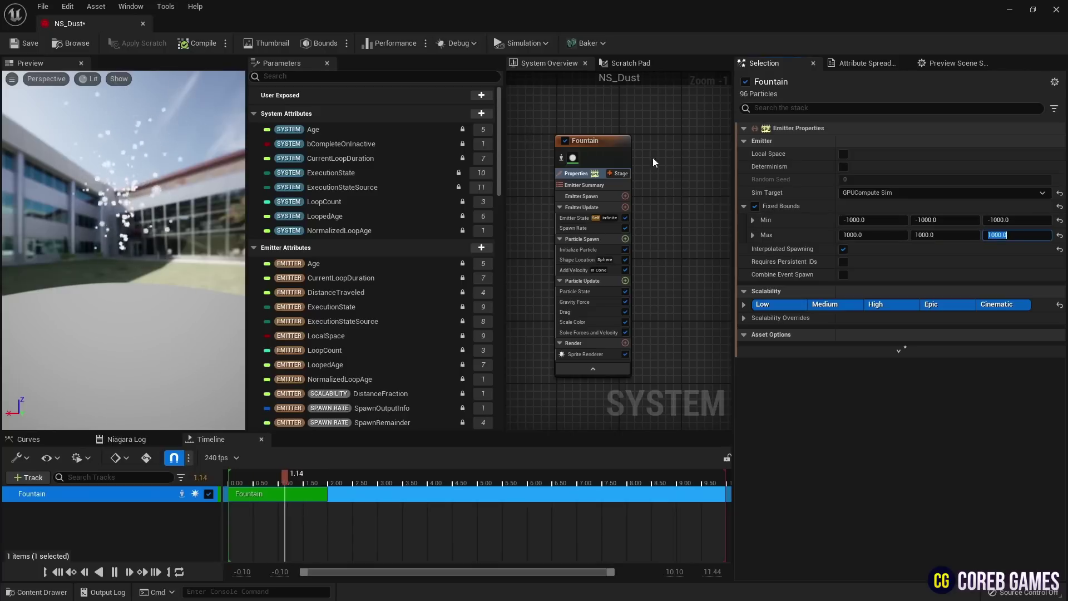
# - Delete the Gravity Force module and set the Shape Location module's Shape Primitive to Cylinder
pyautogui.click(595, 302)
pyautogui.press('Delete')
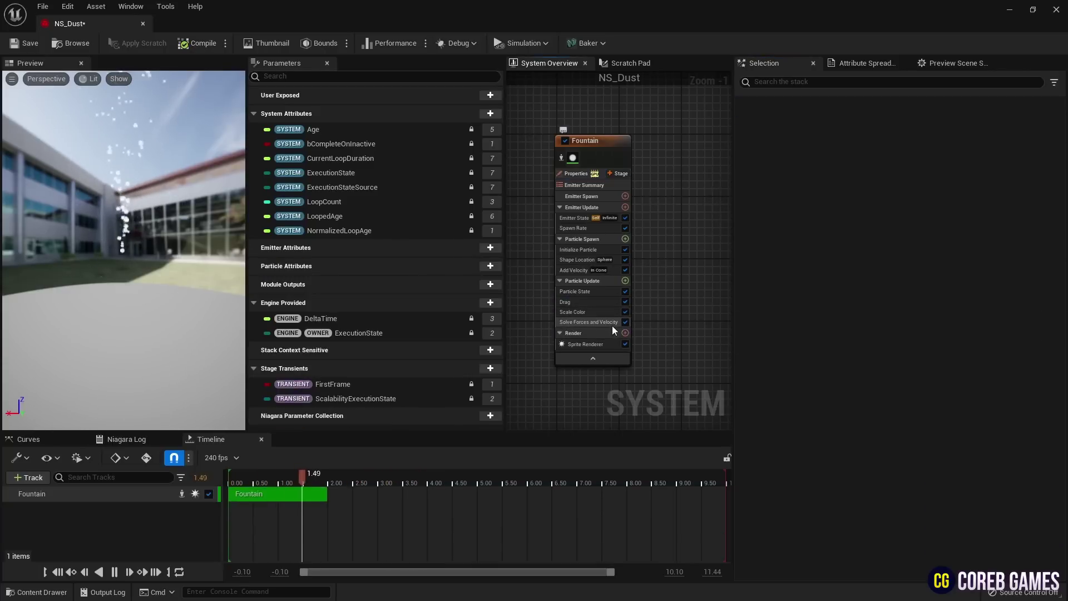
pyautogui.click(577, 260)
pyautogui.click(868, 172)
pyautogui.click(885, 201)
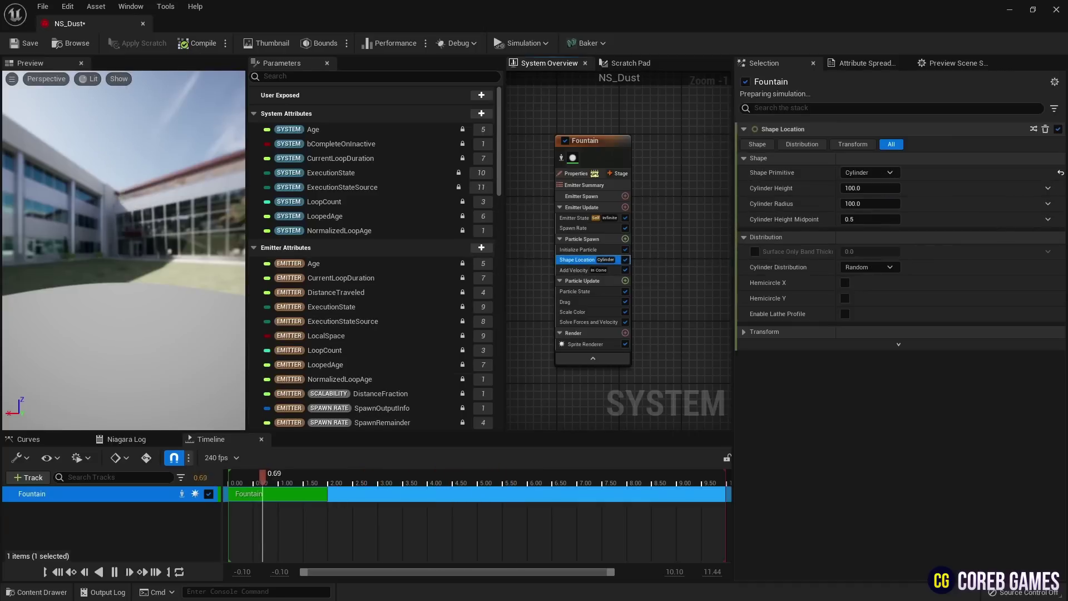
# - Set the Shape Location's Cylinder Height to 6000 and Cylinder Radius to 2500
pyautogui.click(876, 191)
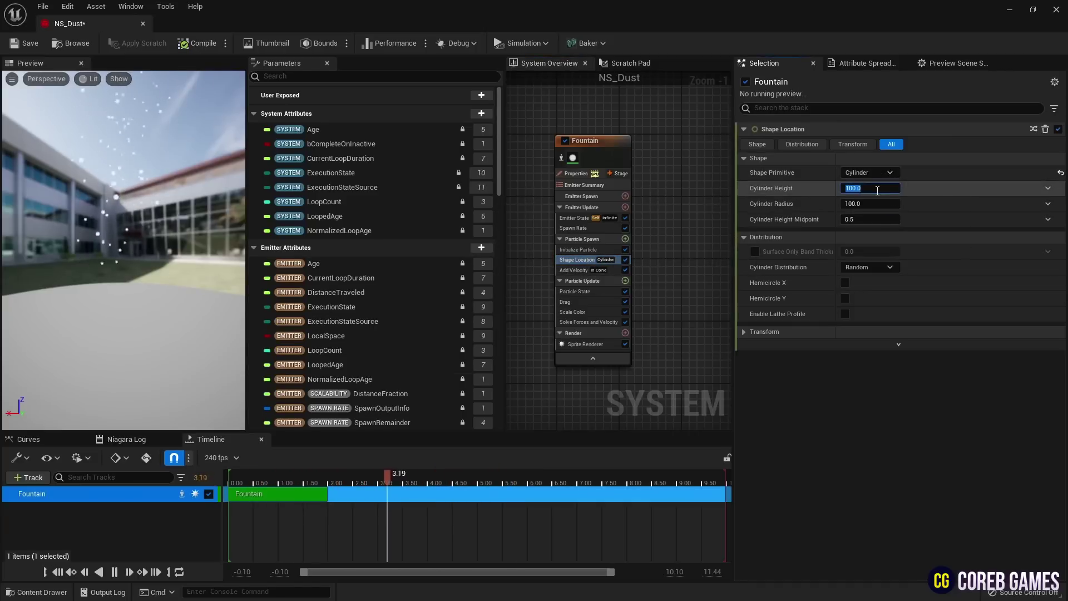
pyautogui.press('Tab')
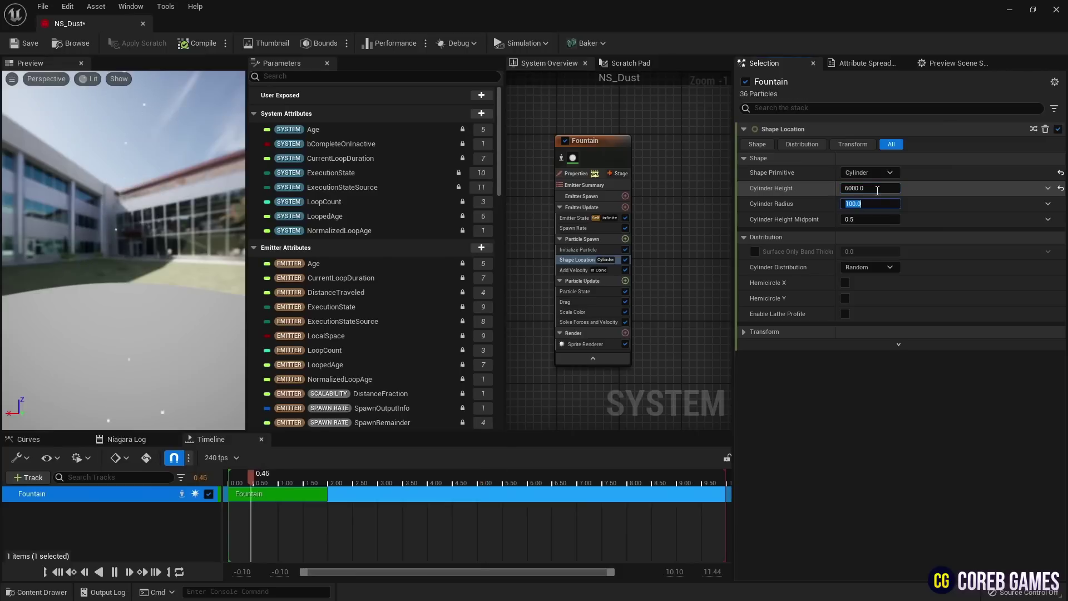
pyautogui.write('2500')
pyautogui.press('Return')
pyautogui.moveTo(84, 282)
pyautogui.mouseDown()
pyautogui.moveTo(84, 328)
pyautogui.moveTo(84, 283)
pyautogui.mouseUp()
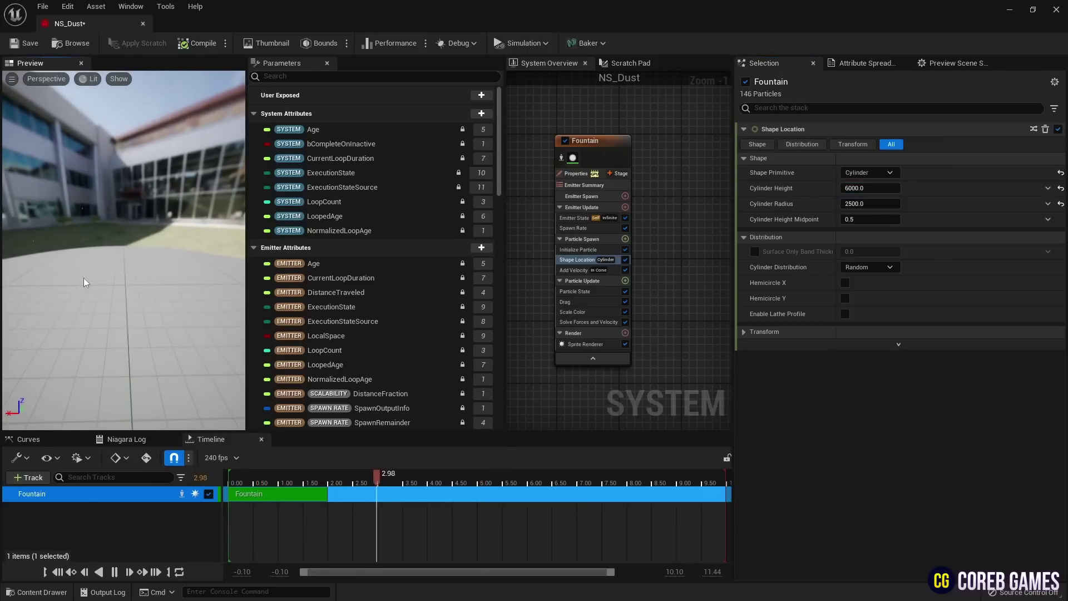
# - Set the Fountain emitter's SpawnRate to 30000
pyautogui.click(602, 228)
pyautogui.click(889, 145)
pyautogui.write('30000')
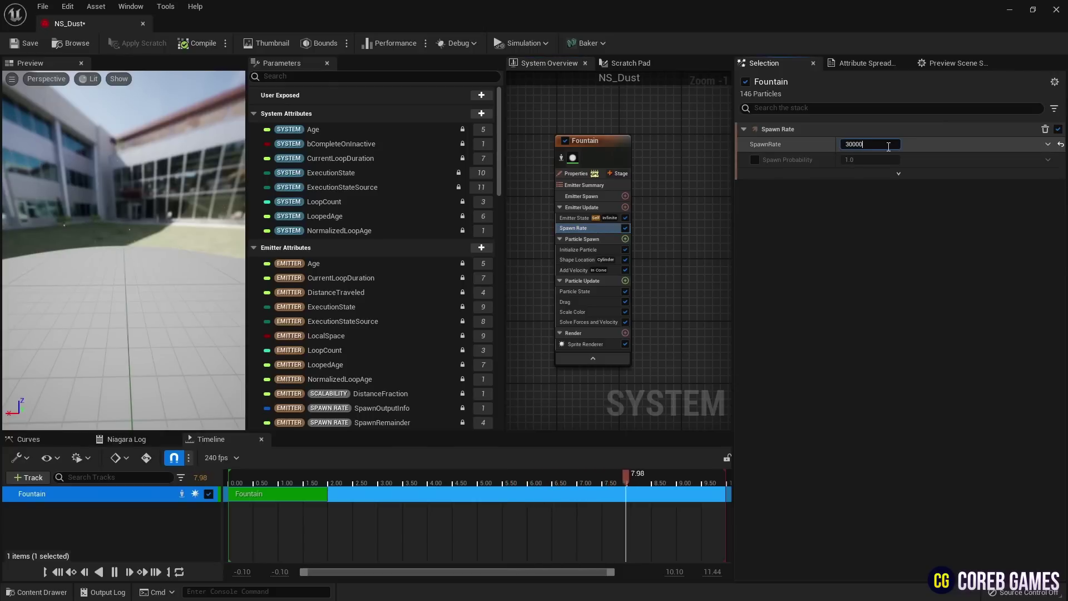
pyautogui.press('Return')
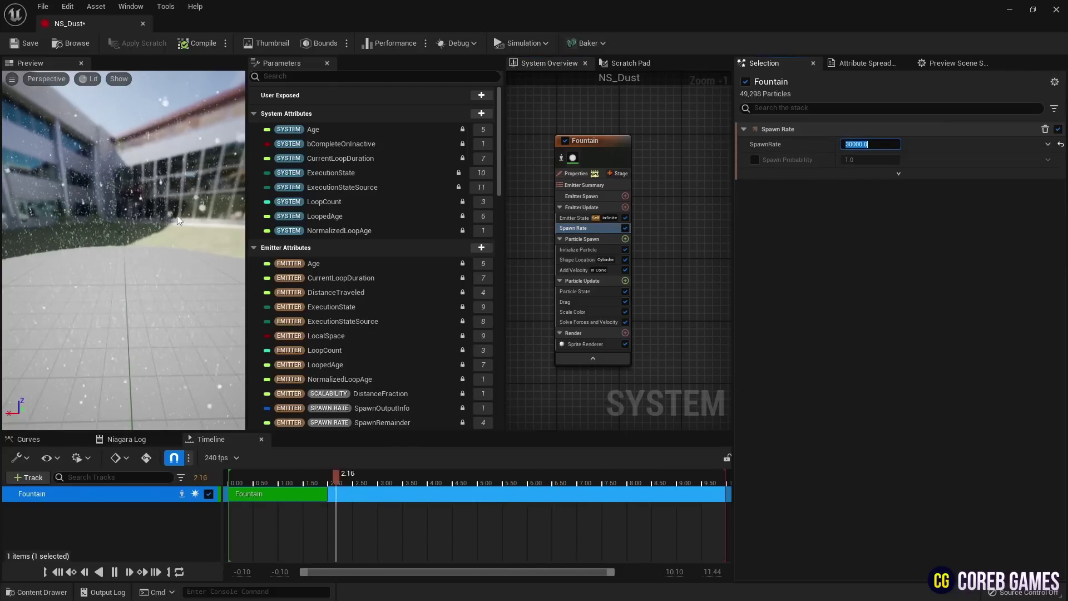
# - Set Initialize Particle's Lifetime Mode to Direct Set with a Lifetime of 3
pyautogui.click(579, 249)
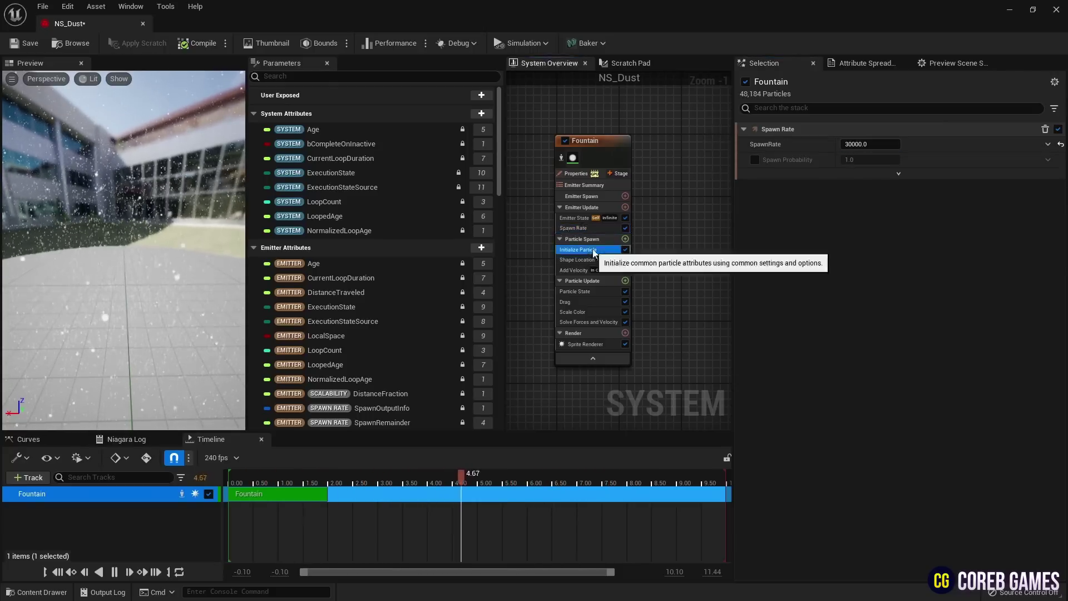
pyautogui.click(869, 172)
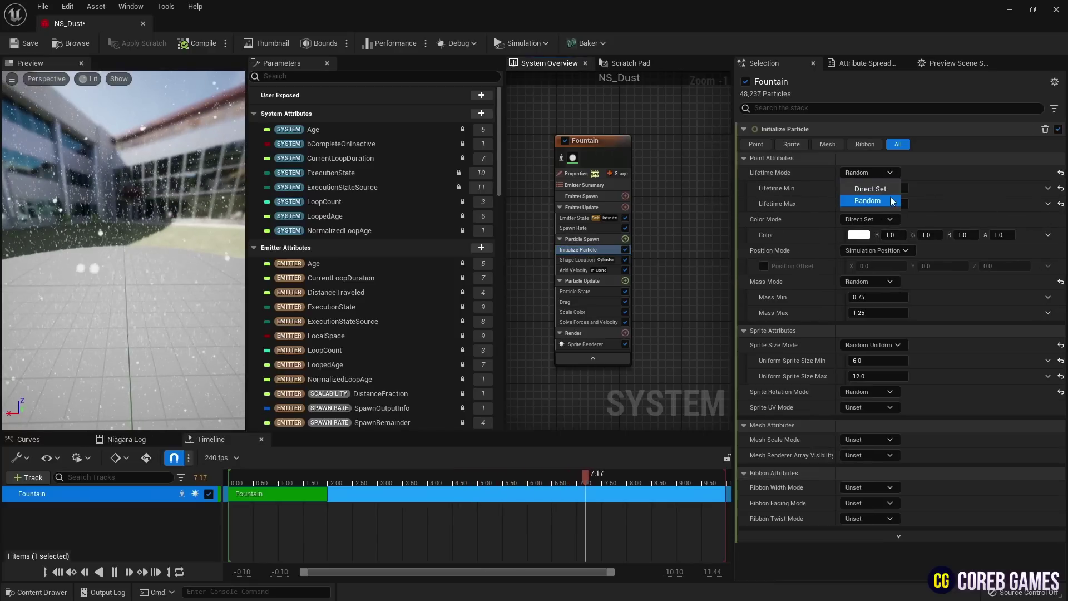
pyautogui.click(865, 187)
pyautogui.click(883, 187)
pyautogui.write('3')
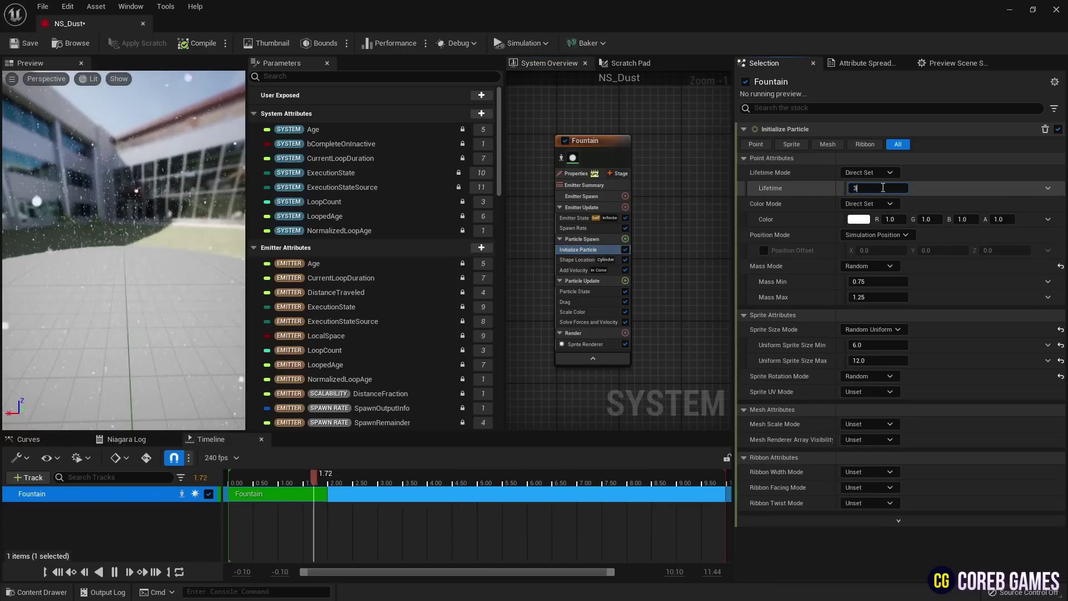
# - Set Initialize Particle's Uniform Sprite Size Min to 2 and Uniform Sprite Size Max to 3
pyautogui.click(878, 345)
pyautogui.write('2')
pyautogui.click(885, 360)
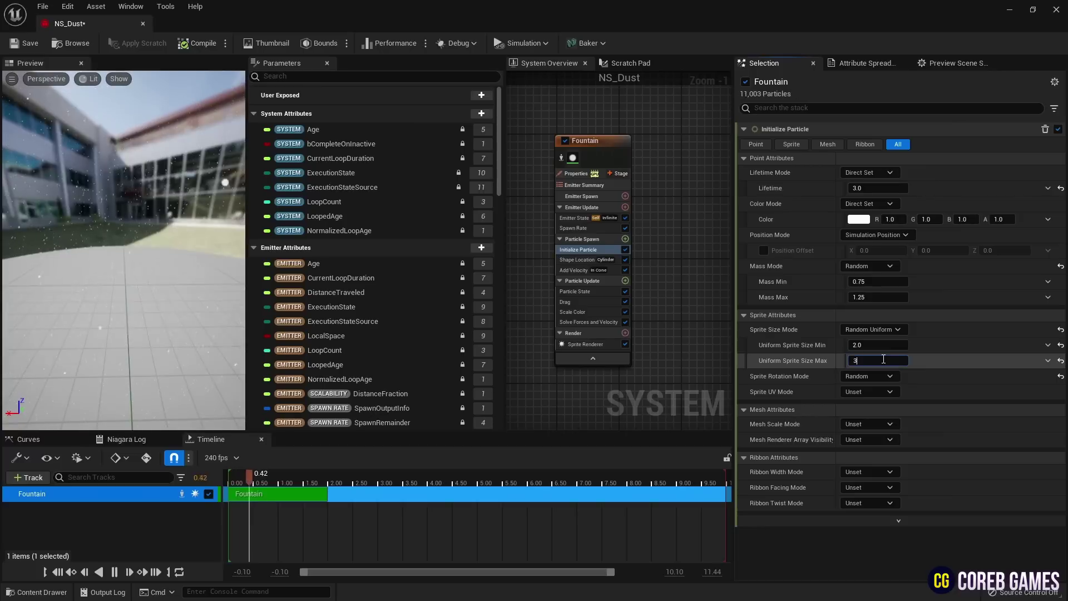
pyautogui.write('3')
pyautogui.press('Return')
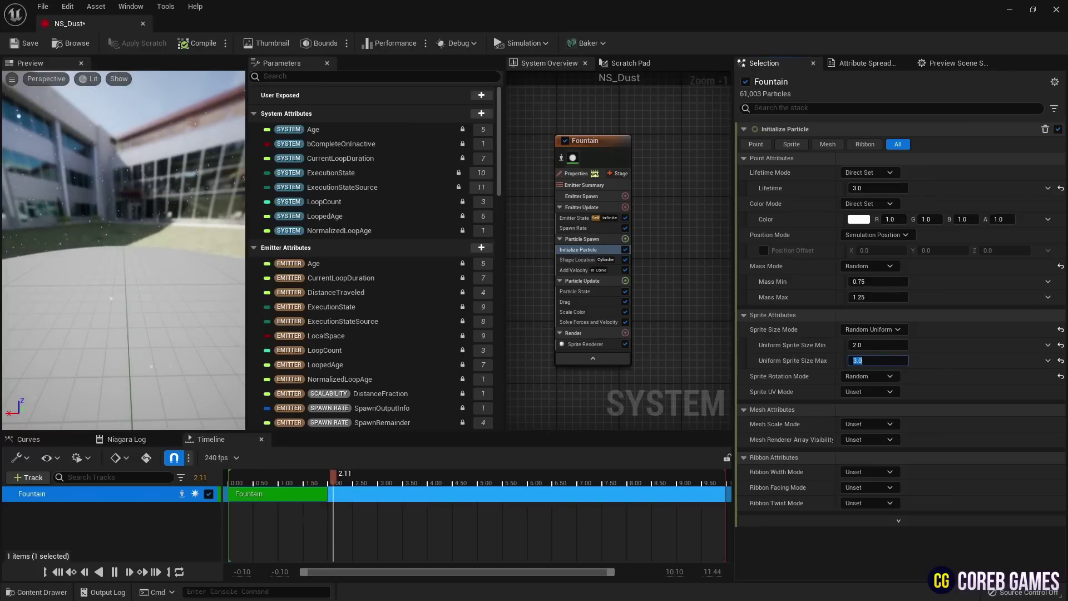
# - Set the Add Velocity module's Velocity Speed range to a Minimum of 50 and a Maximum of 100
pyautogui.click(586, 270)
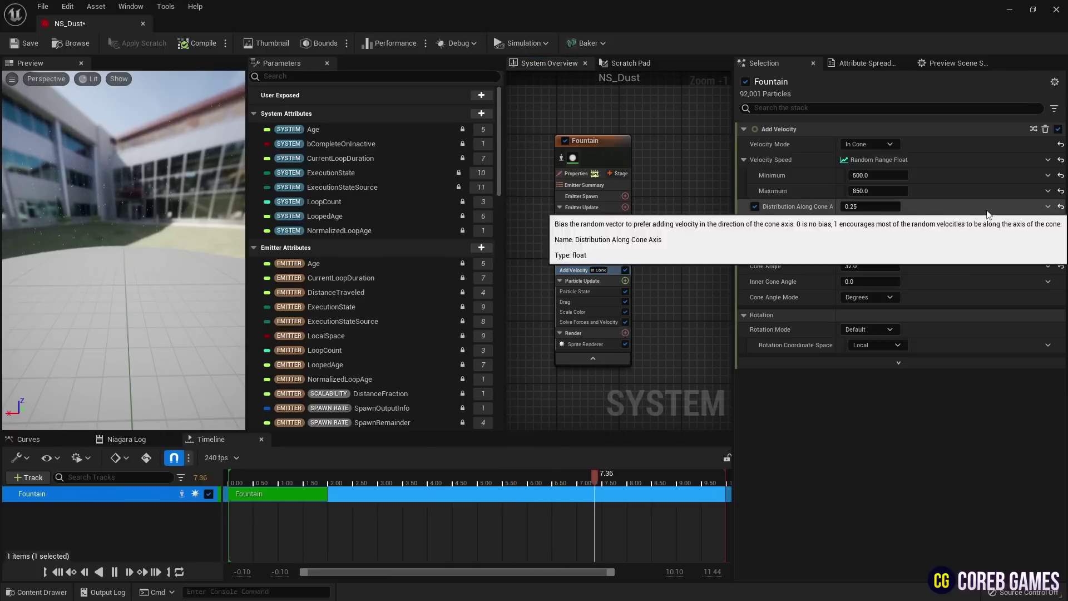
pyautogui.click(878, 176)
pyautogui.write('50')
pyautogui.press('Tab')
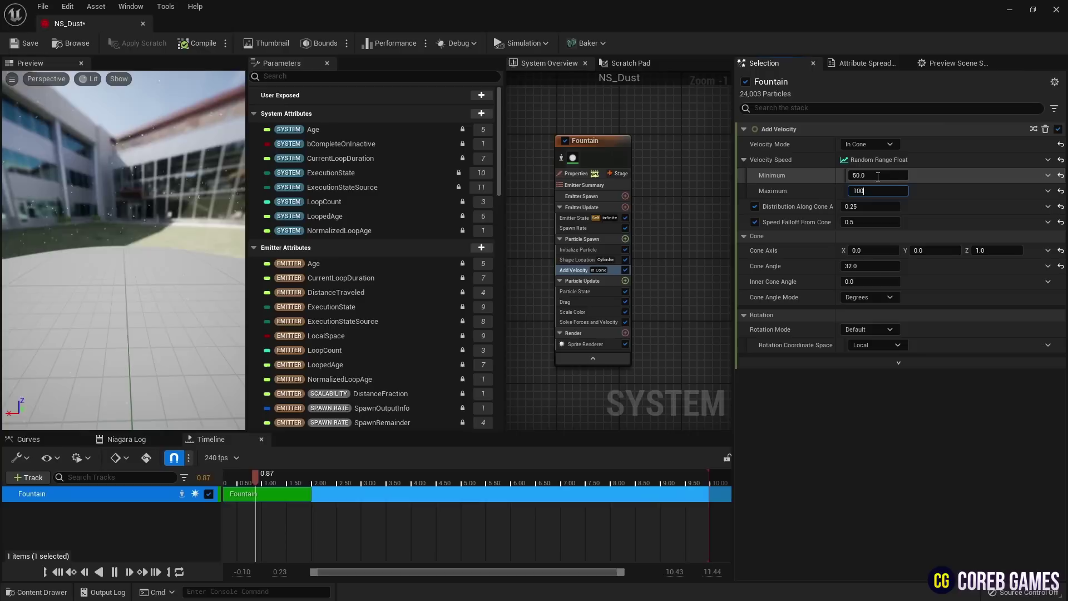
pyautogui.write('100')
pyautogui.press('Return')
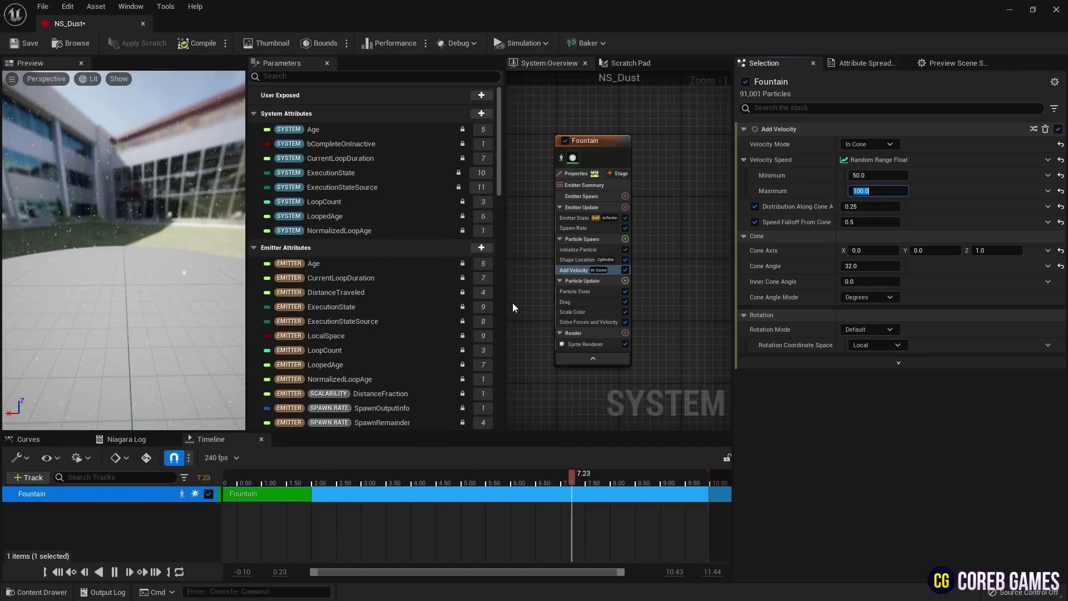
pyautogui.click(107, 286)
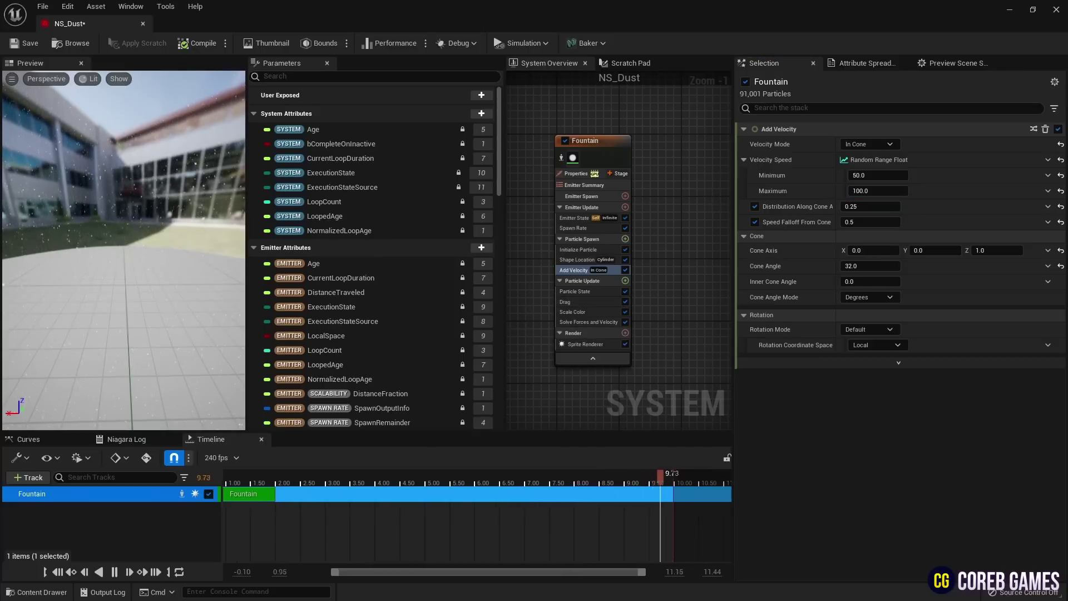
# - Drive the Scale Color module's Scale RGB with the Make Vector from Linear Color RGB dynamic input
pyautogui.click(573, 312)
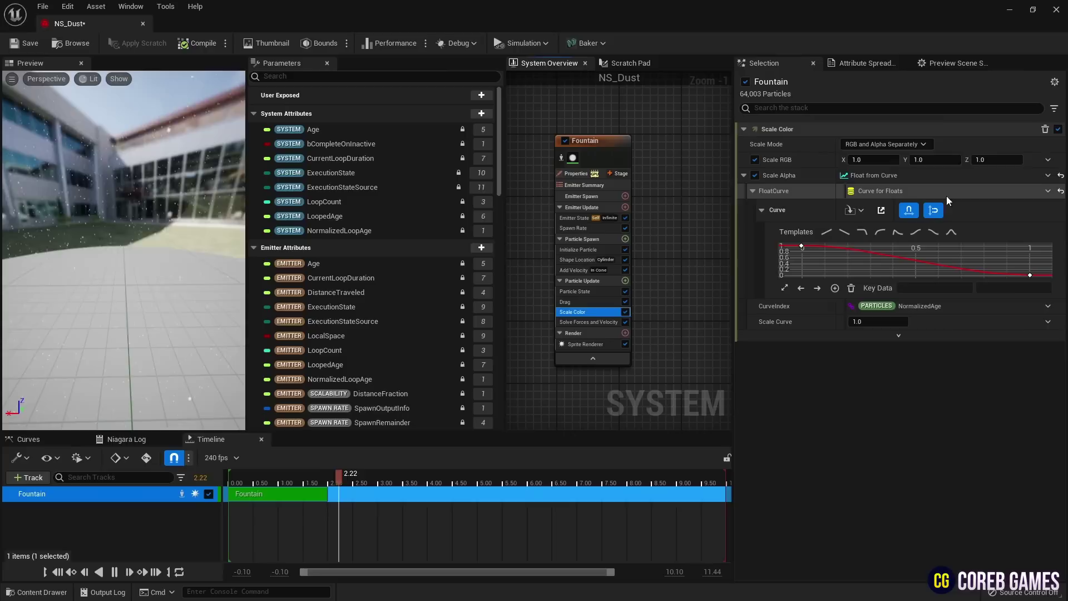
pyautogui.click(1048, 160)
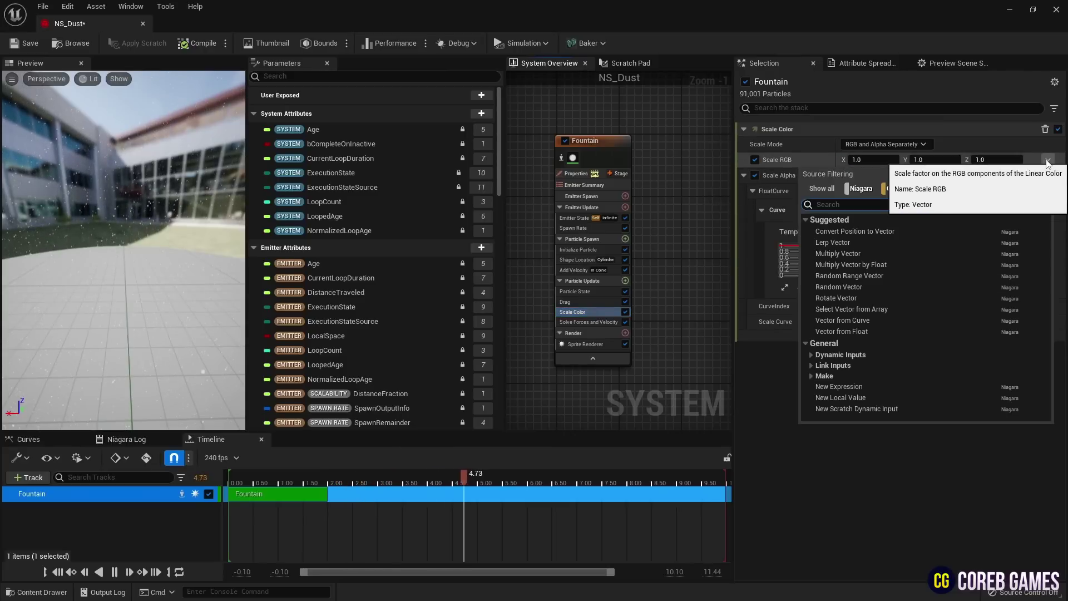
pyautogui.write('line')
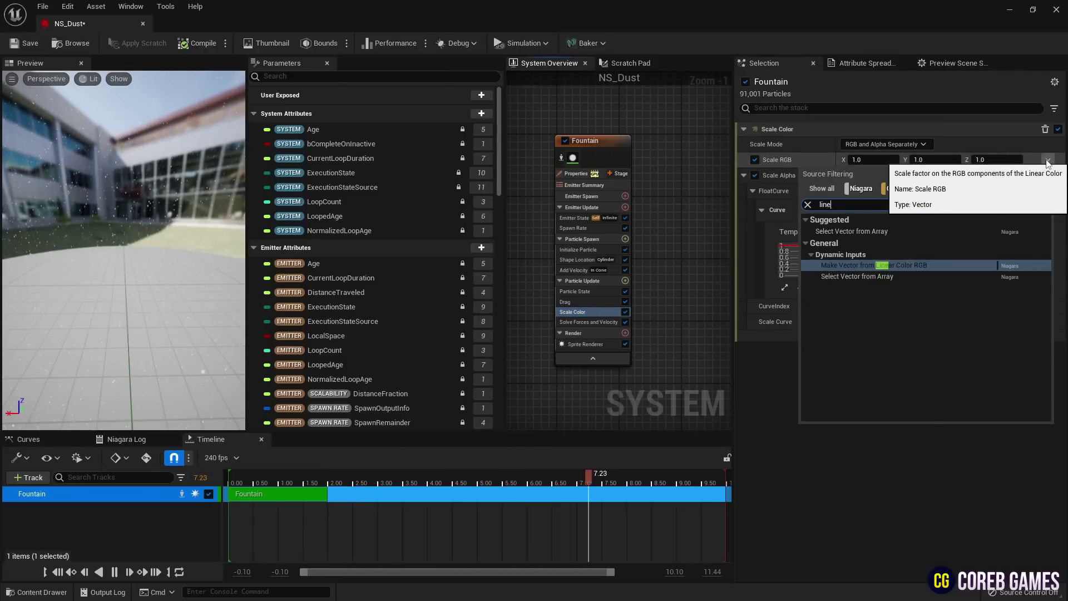
pyautogui.press('Return')
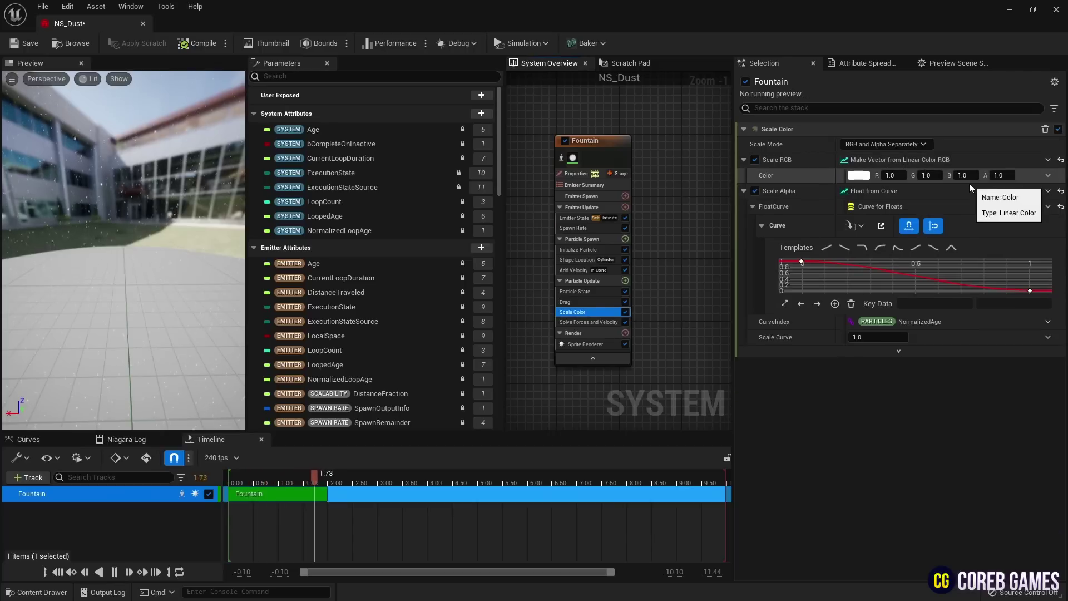
# - Set the Scale RGB color's R, G and B to 0.14 and apply the rise-and-fall curve template to Scale Alpha
pyautogui.click(889, 176)
pyautogui.write('0')
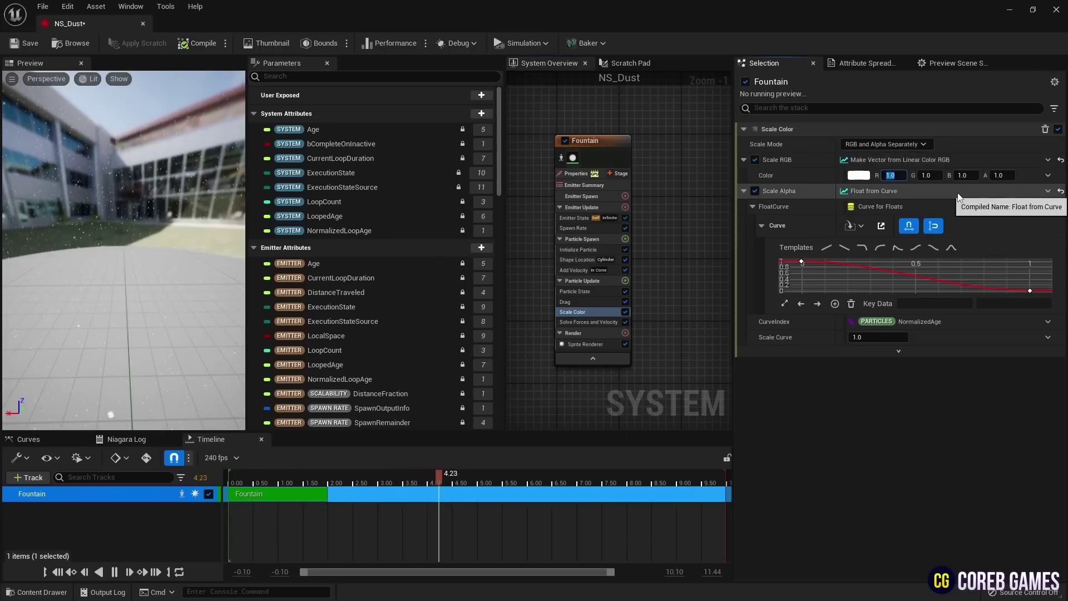
pyautogui.write('.14')
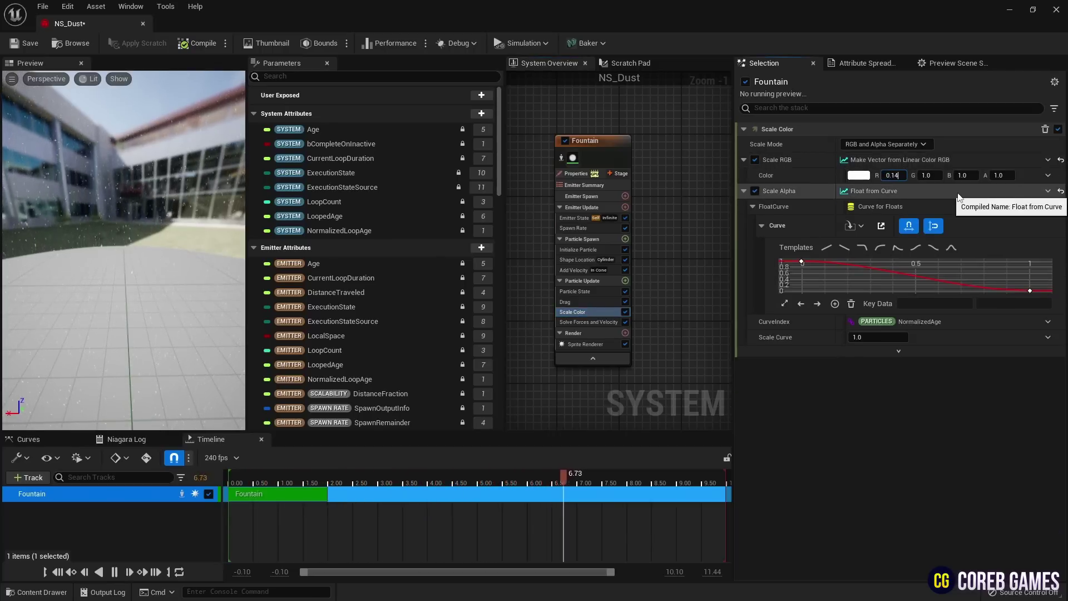
pyautogui.press('Tab')
pyautogui.write('0.14')
pyautogui.press('Tab')
pyautogui.write('0.14')
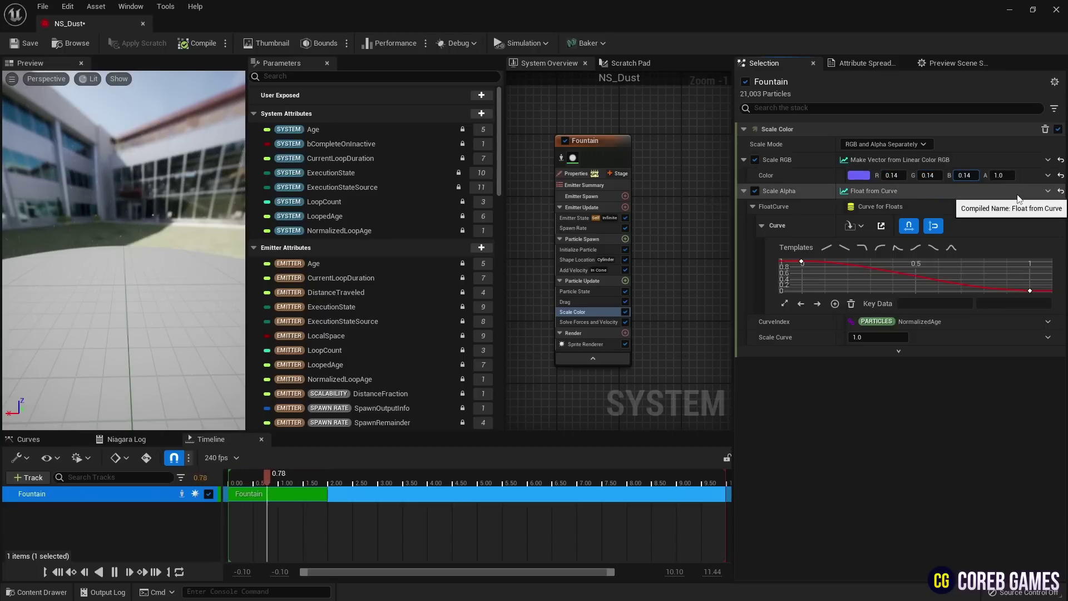
pyautogui.click(951, 248)
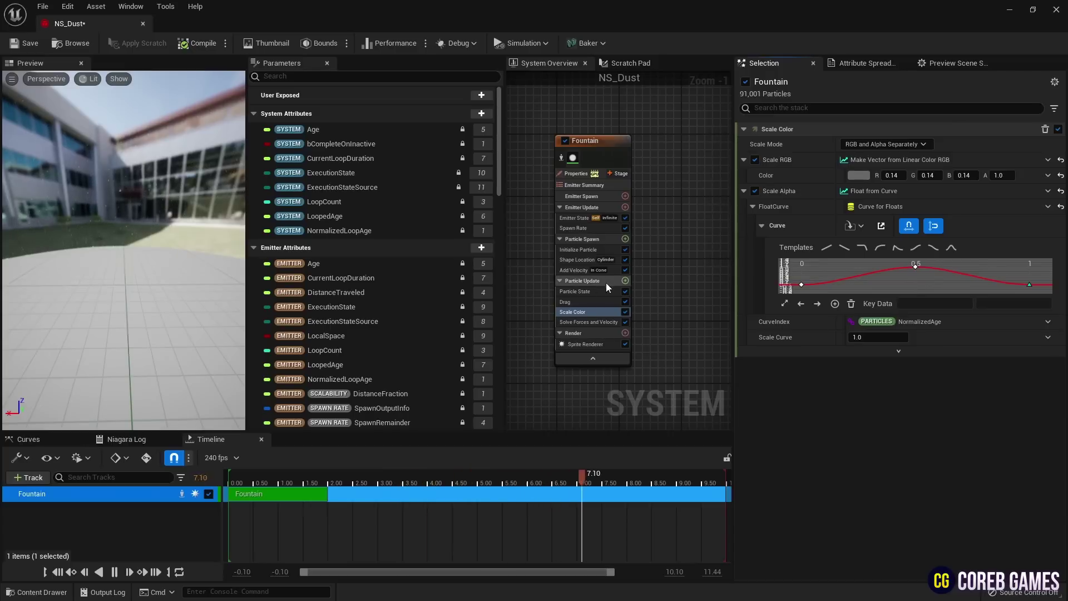
# - Add a Curl Noise Force module to Particle Update with Noise Strength 100 and Noise Frequency 30
pyautogui.click(626, 281)
pyautogui.write('curl')
pyautogui.press('Return')
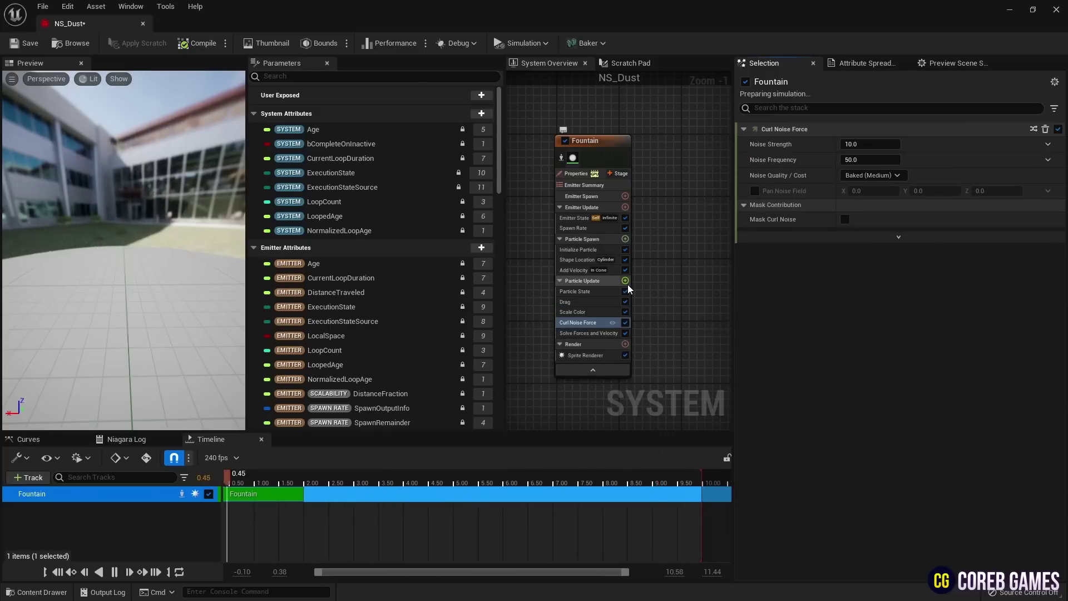
pyautogui.click(877, 144)
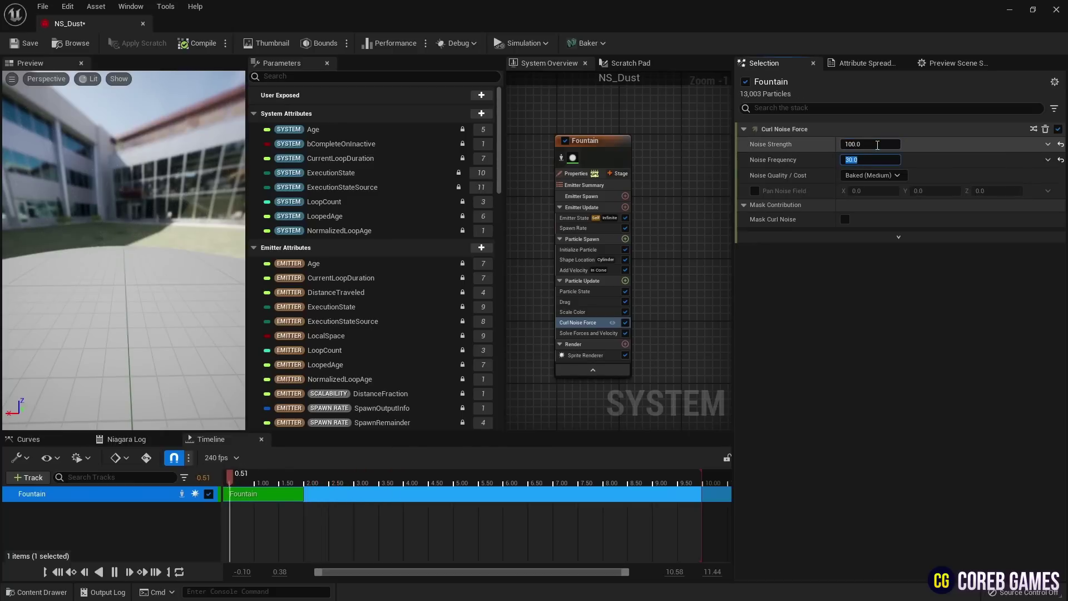
pyautogui.moveTo(177, 248); pyautogui.dragTo(139, 251)
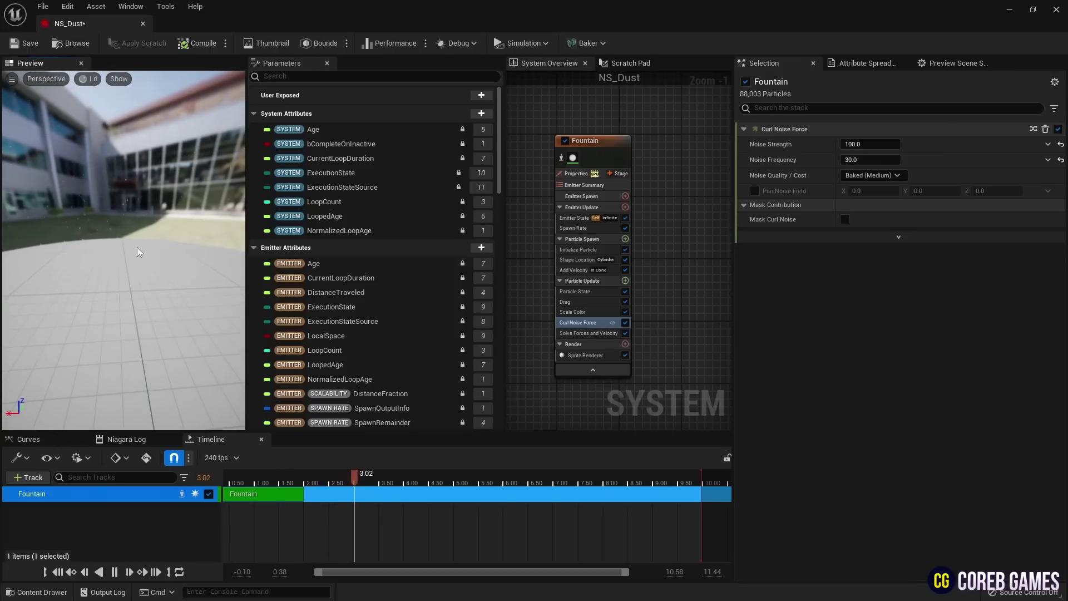
pyautogui.moveTo(114, 193); pyautogui.dragTo(107, 200)
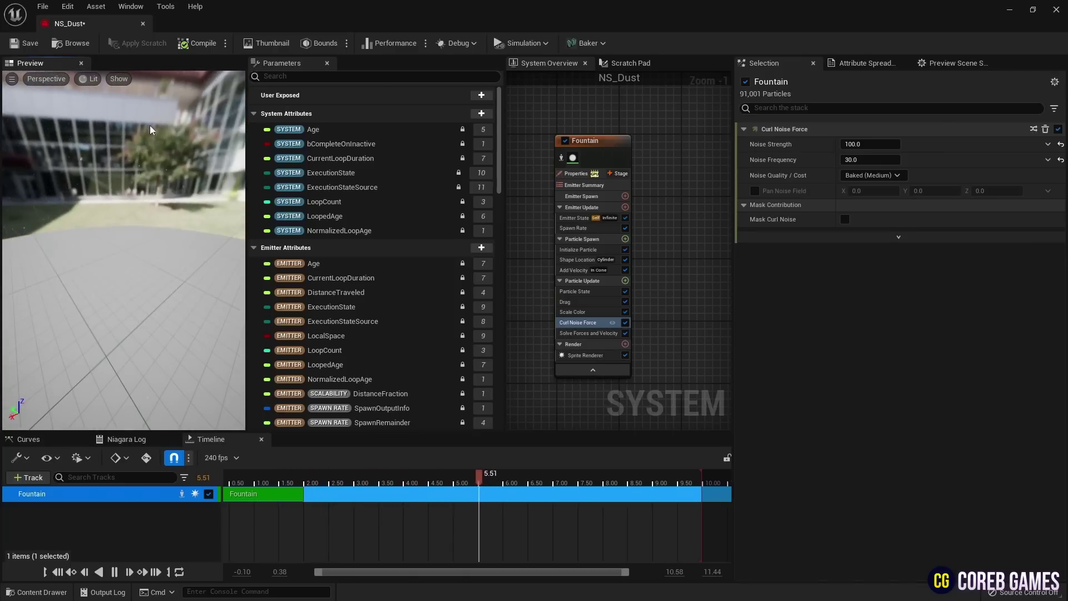
pyautogui.moveTo(105, 136); pyautogui.dragTo(94, 139)
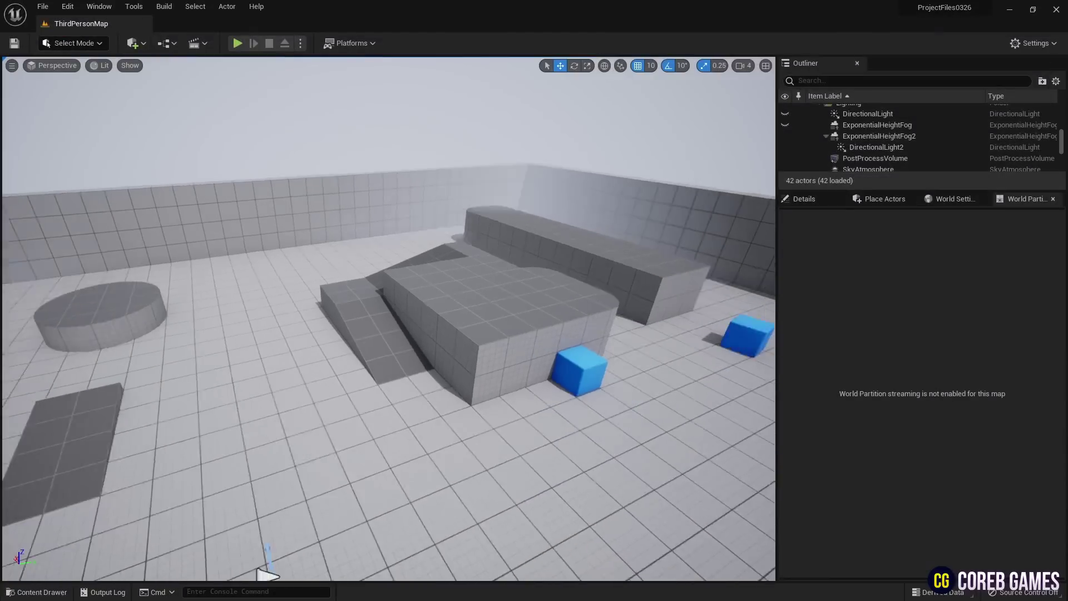
# - Open the project's content assets from the ThirdPersonMap level
pyautogui.click(36, 592)
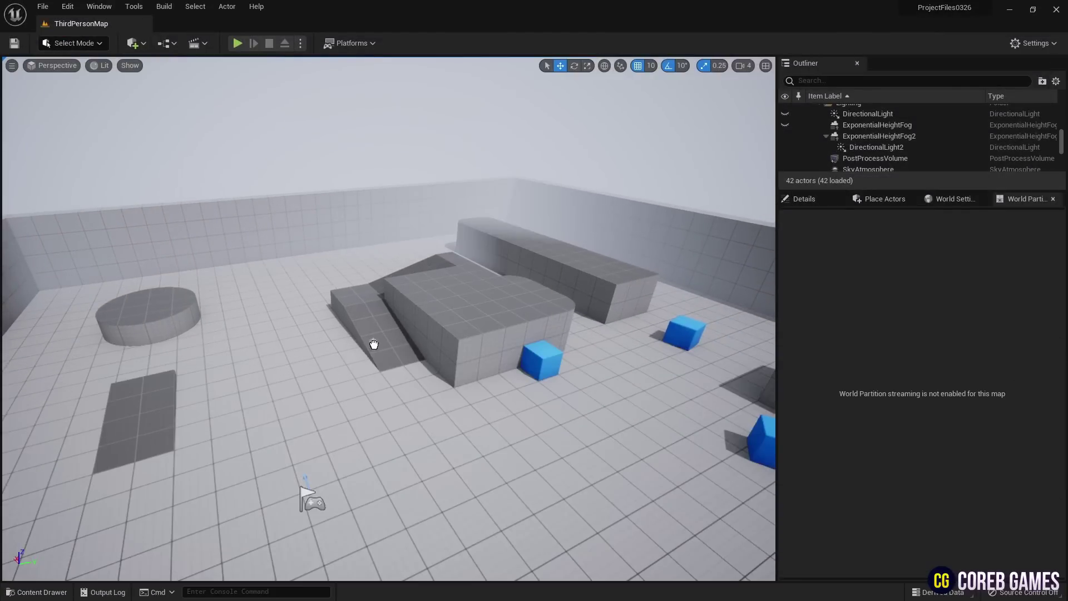